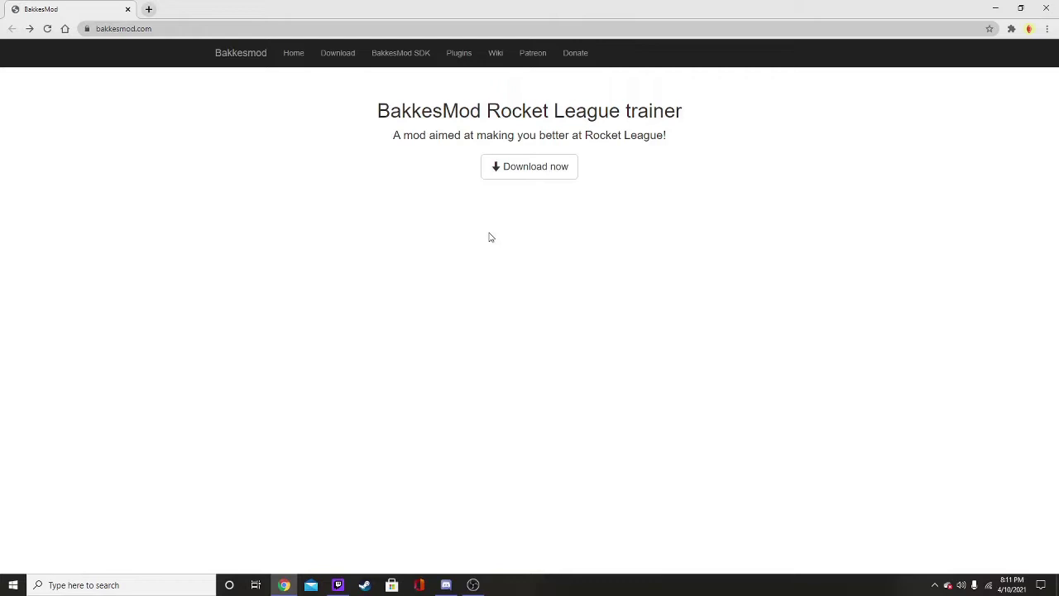
# Download the BakkesMod setup archive from the bakkesmod.com download page
pyautogui.moveTo(162, 24); pyautogui.dragTo(98, 35)
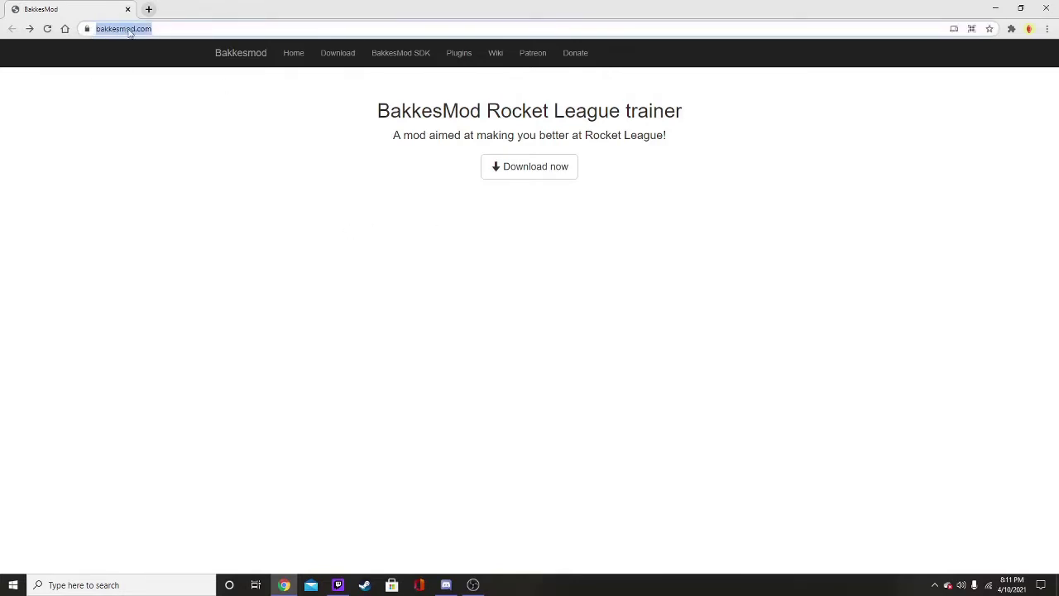
pyautogui.click(185, 83)
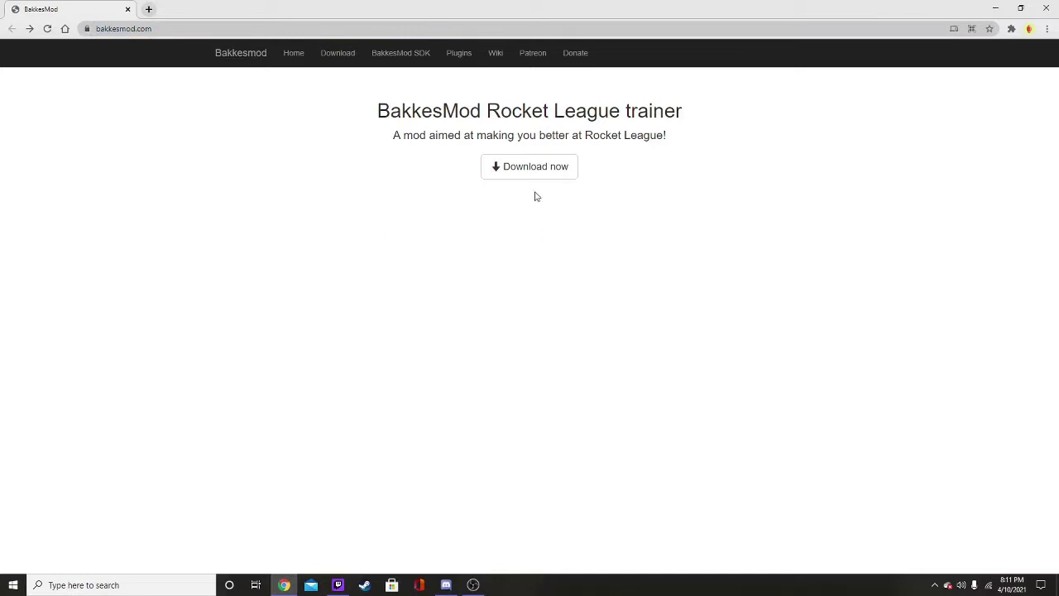
pyautogui.click(530, 166)
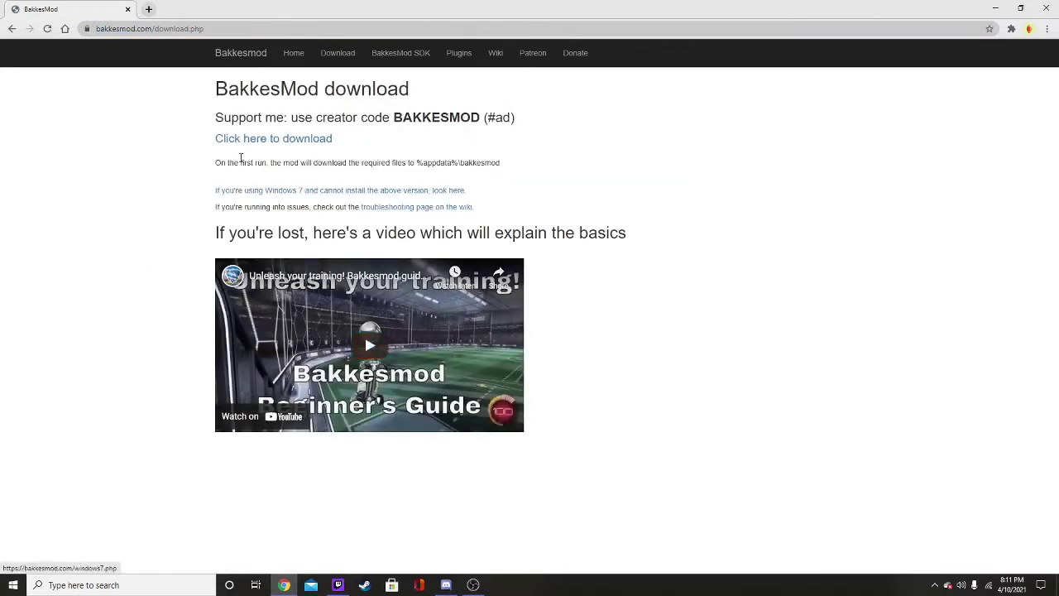
pyautogui.click(244, 140)
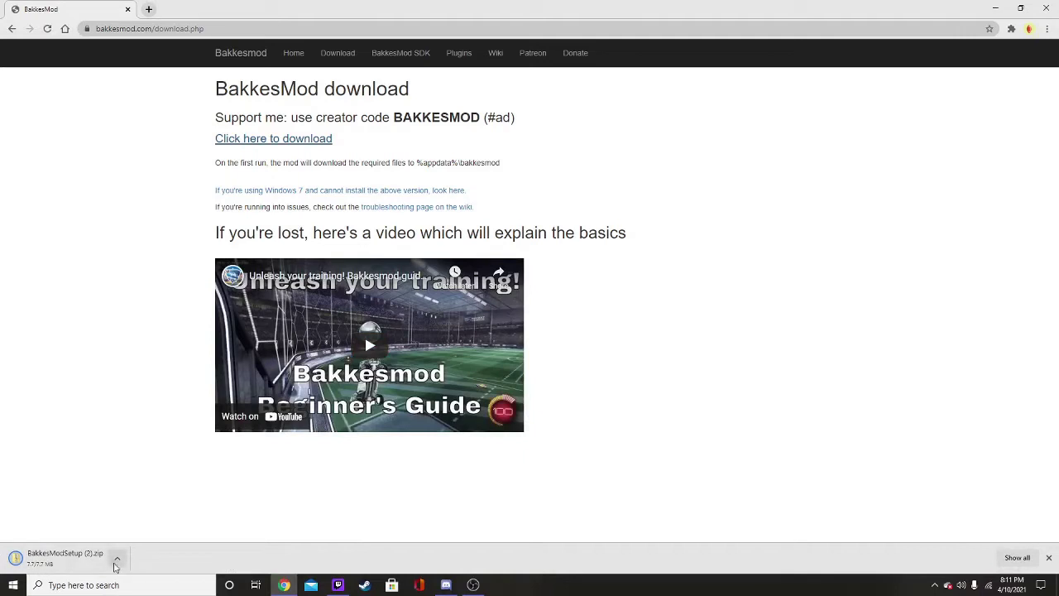
# Open the downloaded BakkesModSetup (2).zip and extract all its files into the suggested Downloads folder
pyautogui.click(117, 557)
pyautogui.click(47, 513)
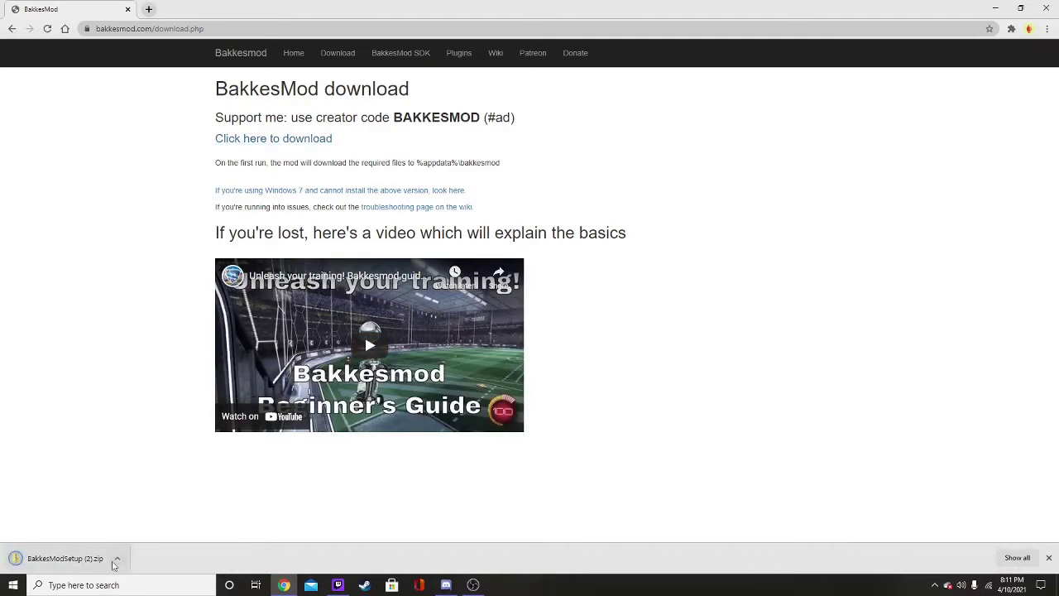
pyautogui.click(116, 558)
pyautogui.click(117, 488)
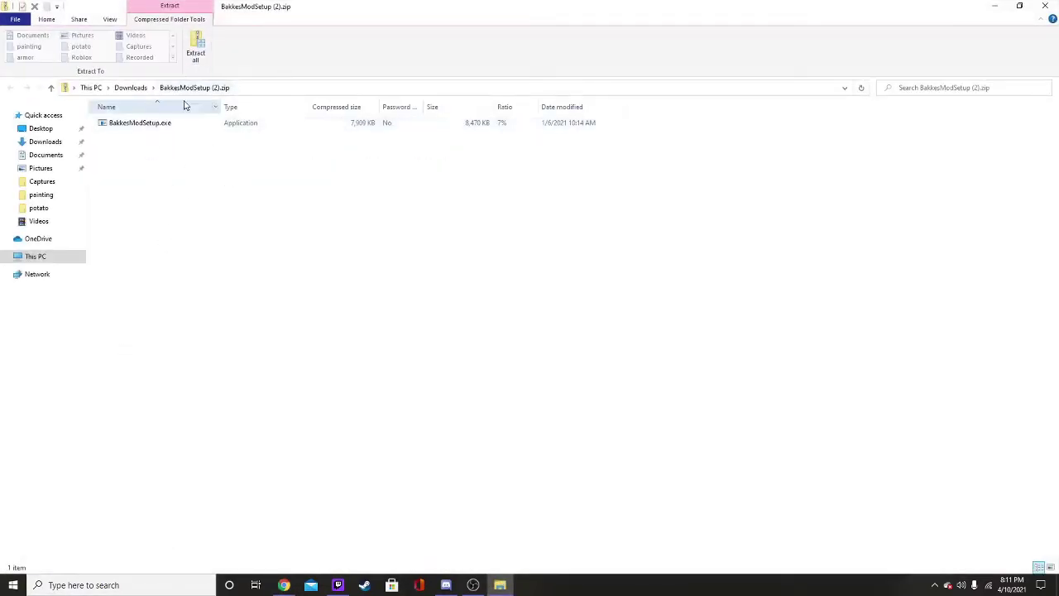
pyautogui.click(197, 56)
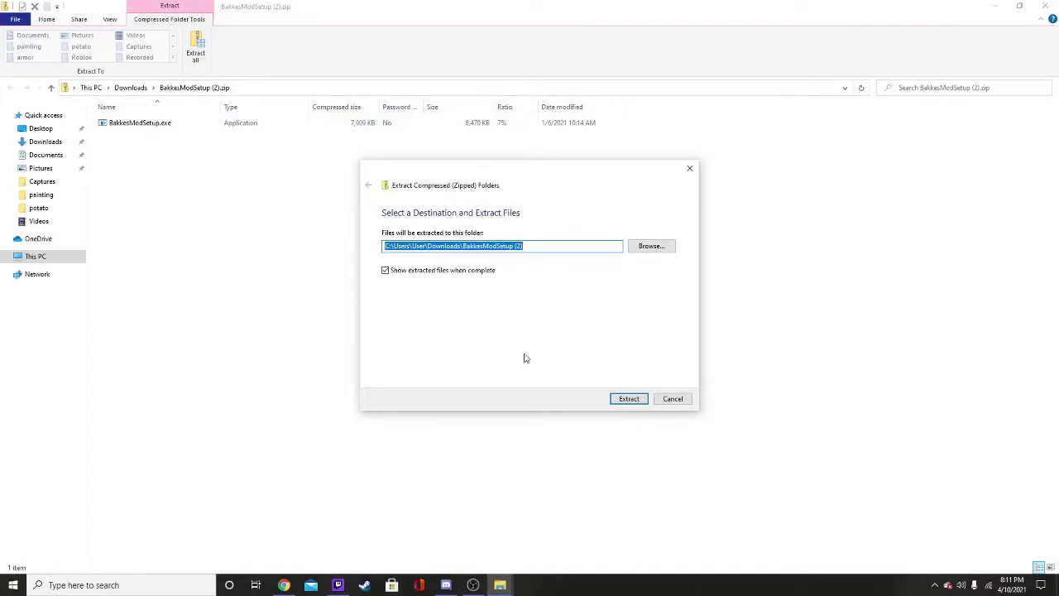
pyautogui.click(629, 398)
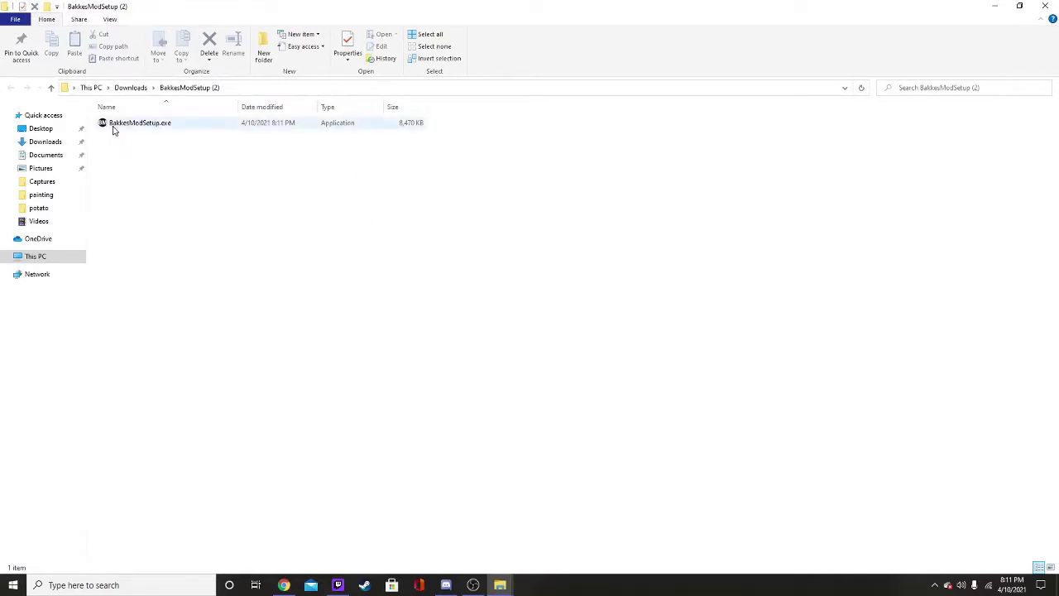
# Run BakkesModSetup.exe from the extracted folder
pyautogui.rightClick(178, 132)
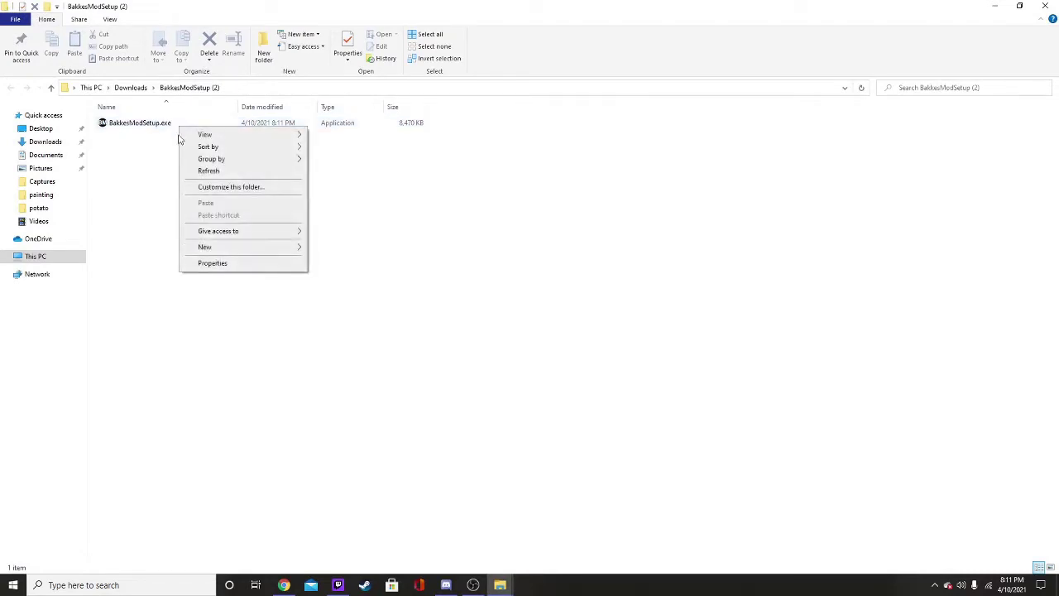
pyautogui.click(153, 172)
pyautogui.rightClick(160, 126)
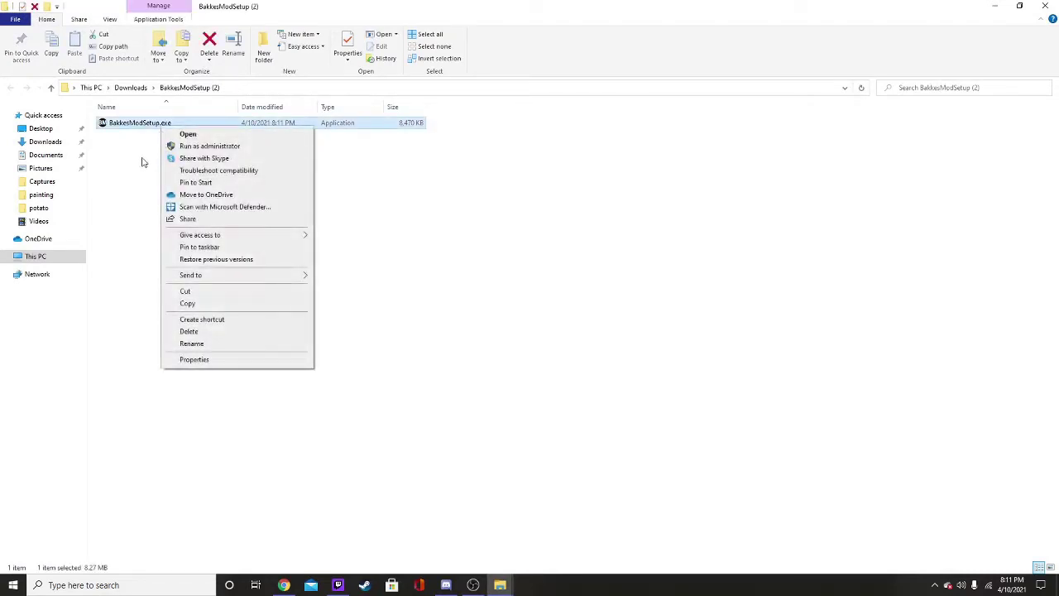
pyautogui.click(170, 134)
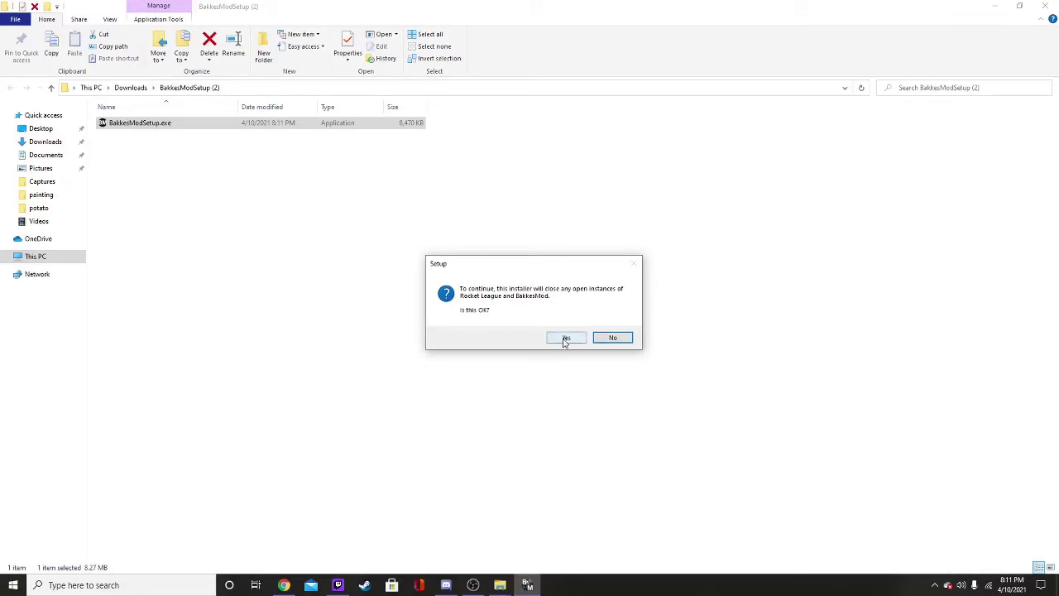
# Install BakkesMod with a desktop shortcut, allowing open instances to close, declining the whitelisting documentation and launching it on finish
pyautogui.click(564, 340)
pyautogui.click(618, 401)
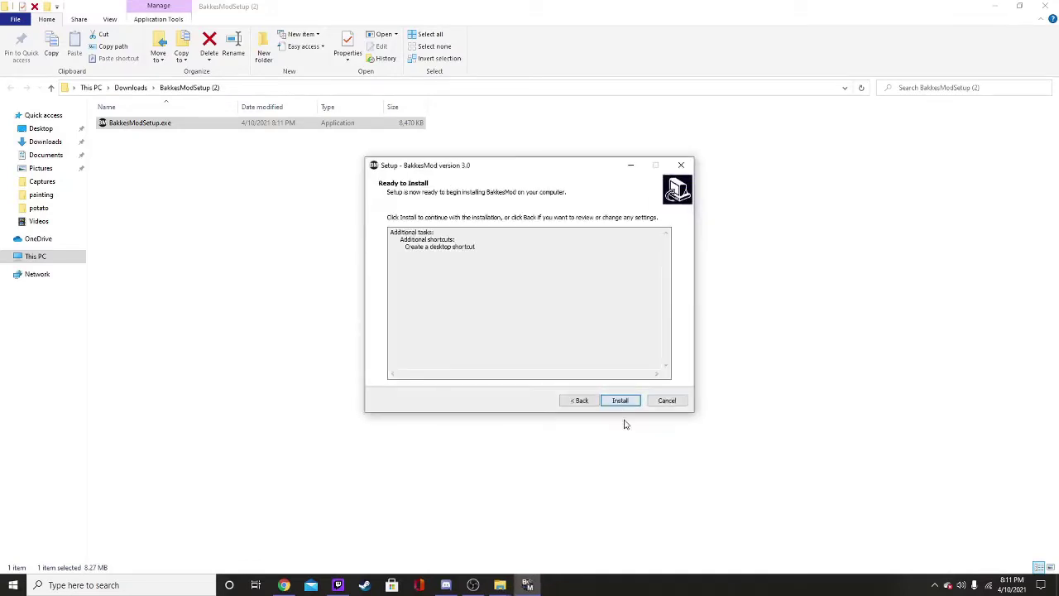
pyautogui.click(627, 405)
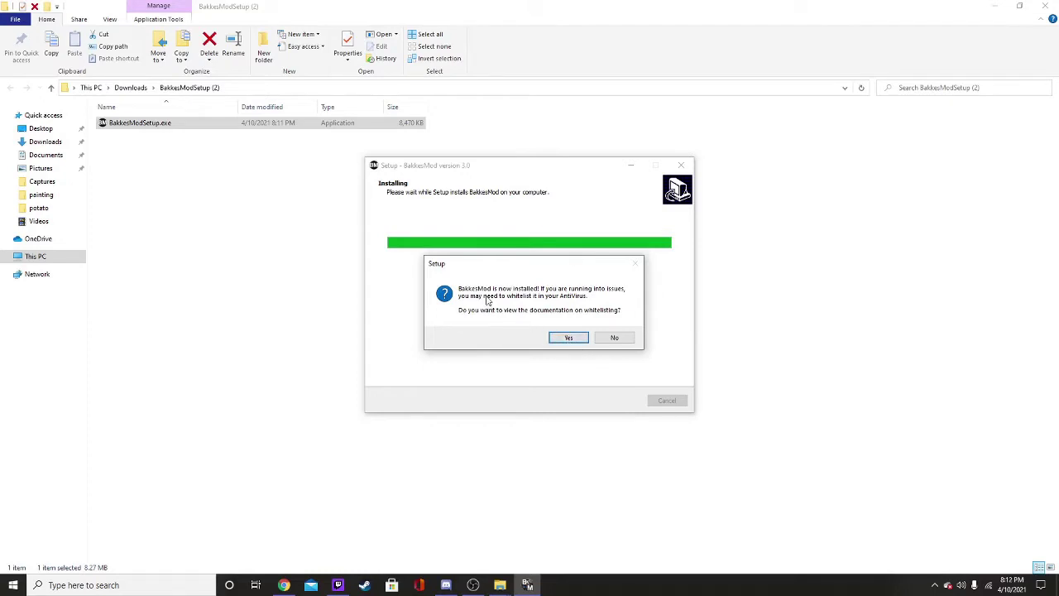
pyautogui.click(612, 339)
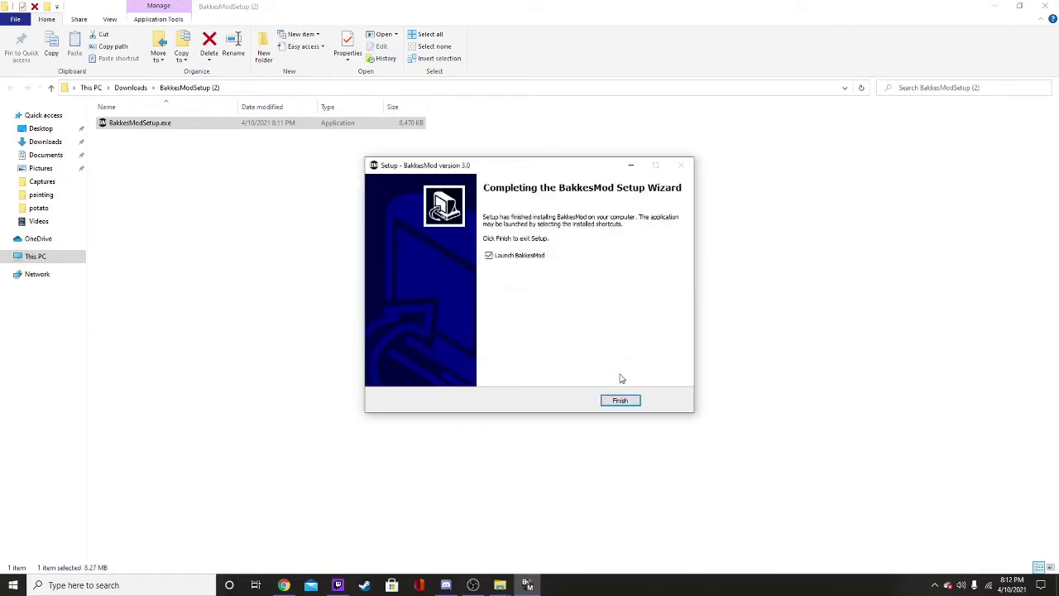
pyautogui.click(620, 400)
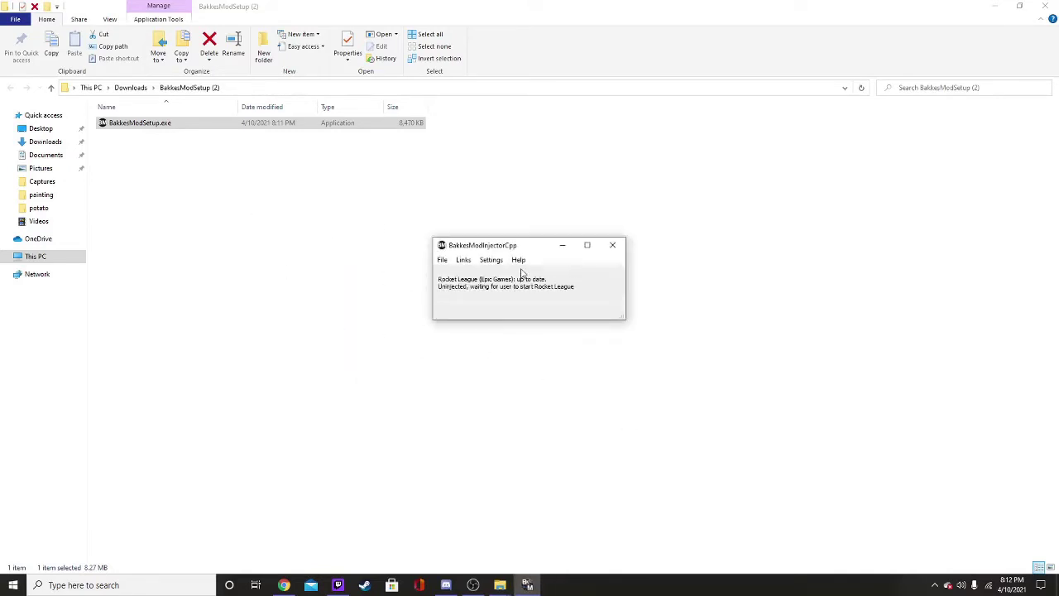
# Move the BakkesMod injector window slightly upward and minimize all the other open windows to reach the desktop
pyautogui.moveTo(534, 246); pyautogui.dragTo(546, 220)
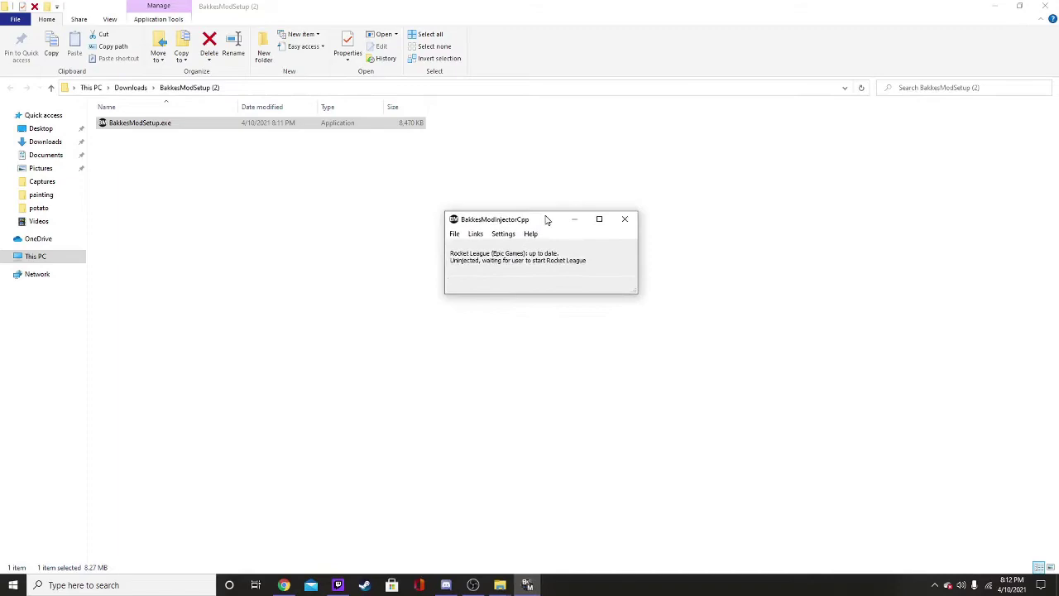
pyautogui.click(995, 7)
pyautogui.click(995, 8)
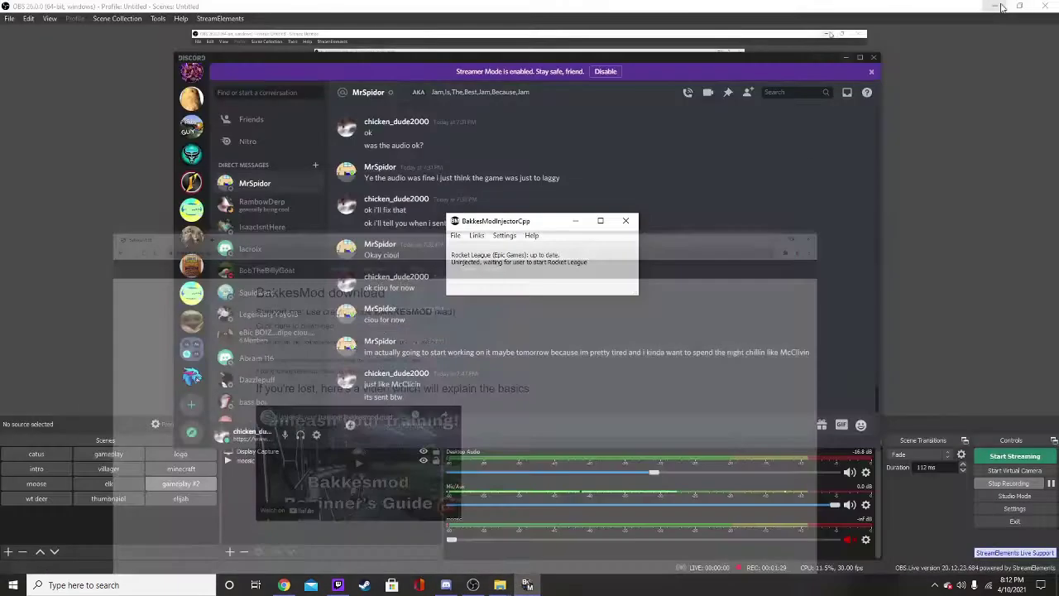
pyautogui.click(995, 7)
pyautogui.click(846, 57)
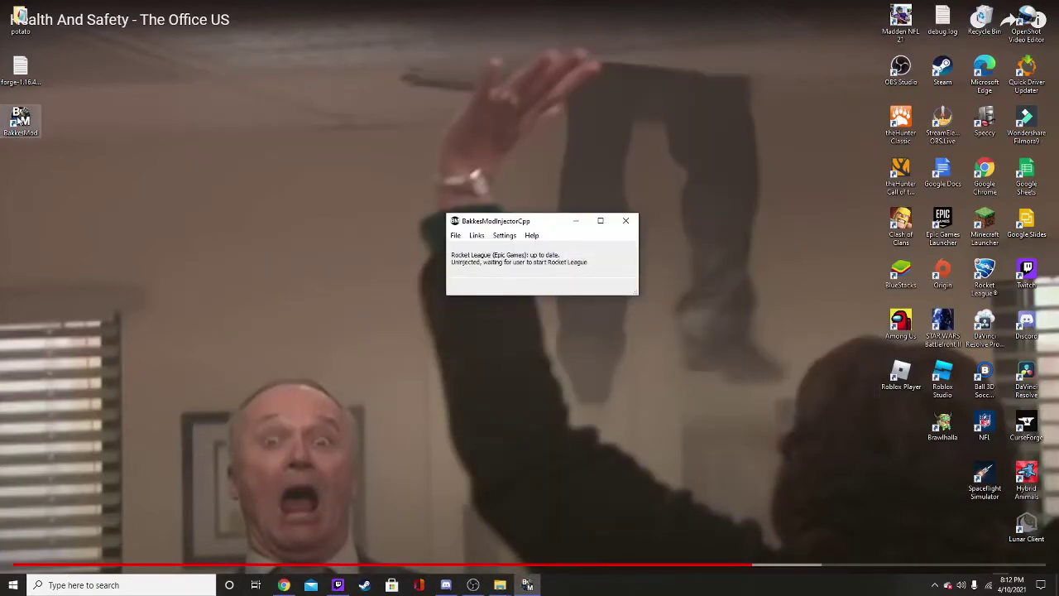
# Look up the installed BakkesMod app with a Windows search for "bakkes", then dismiss the search
pyautogui.click(112, 579)
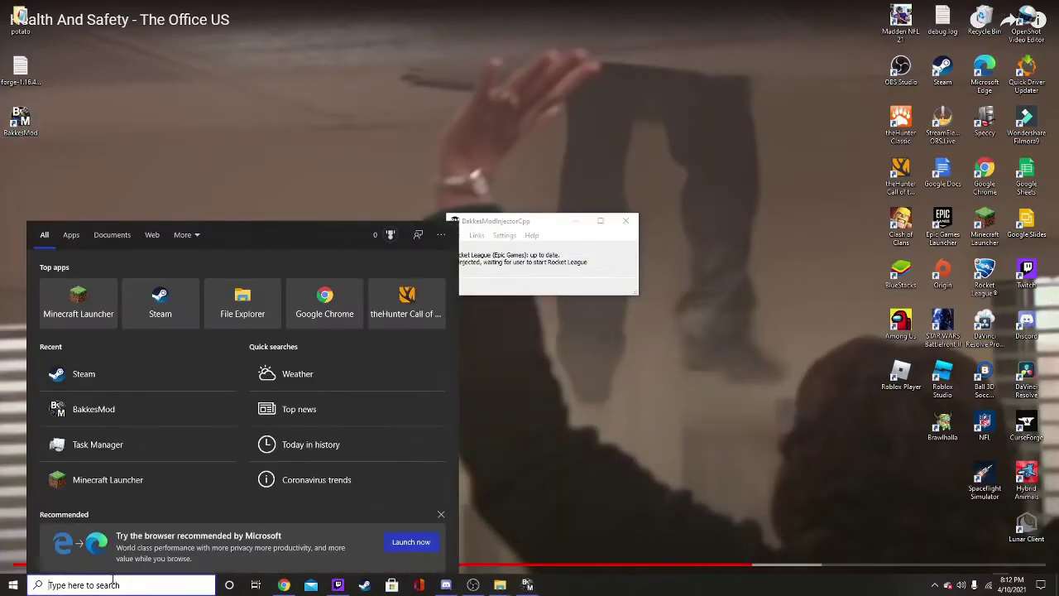
pyautogui.write('bakkes')
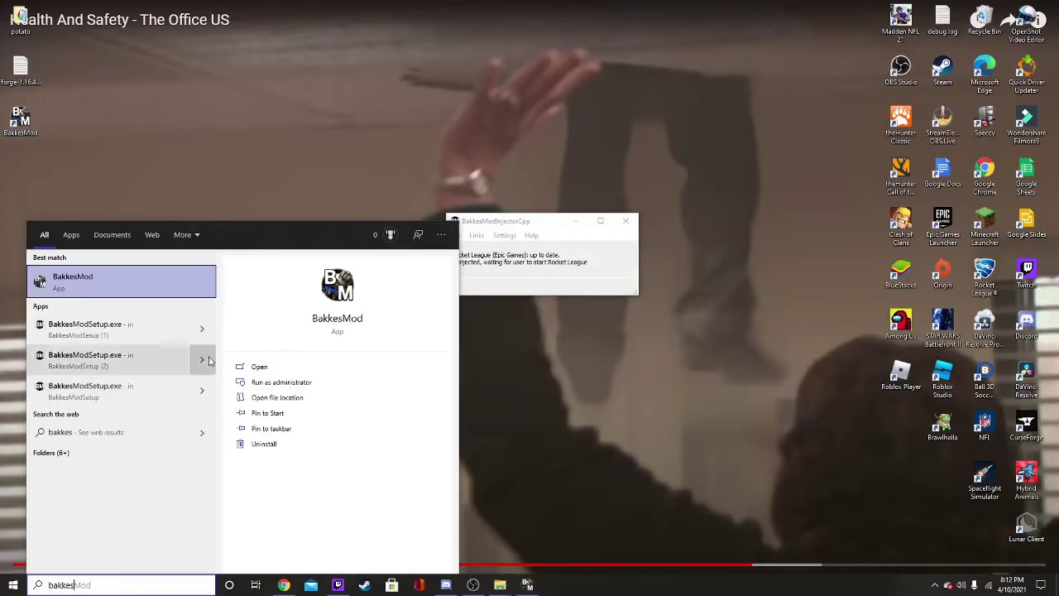
pyautogui.click(529, 416)
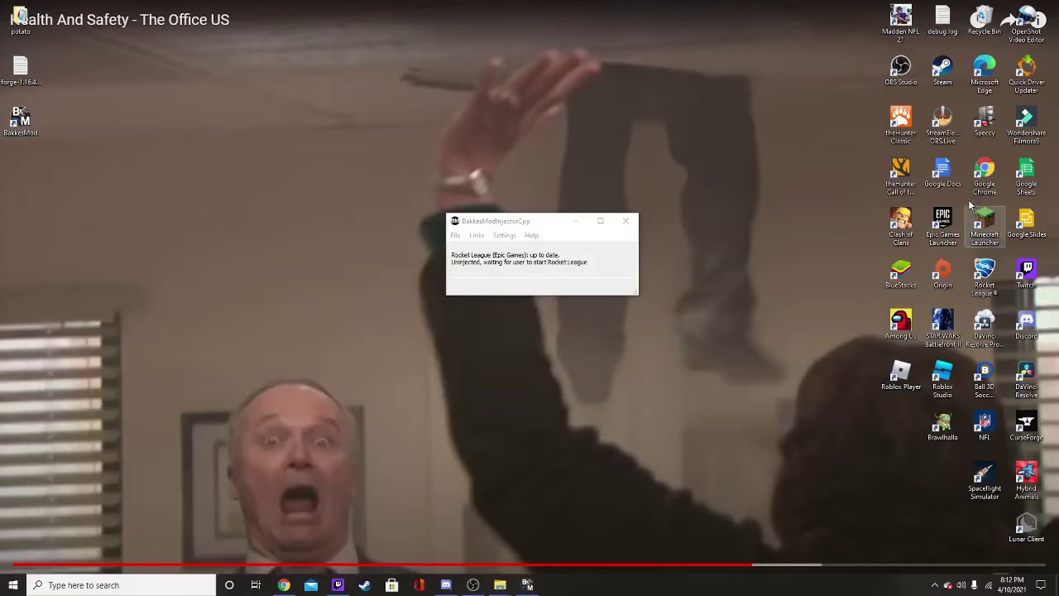
# Minimize the BakkesMod injector and launch Rocket League from its desktop shortcut
pyautogui.click(577, 222)
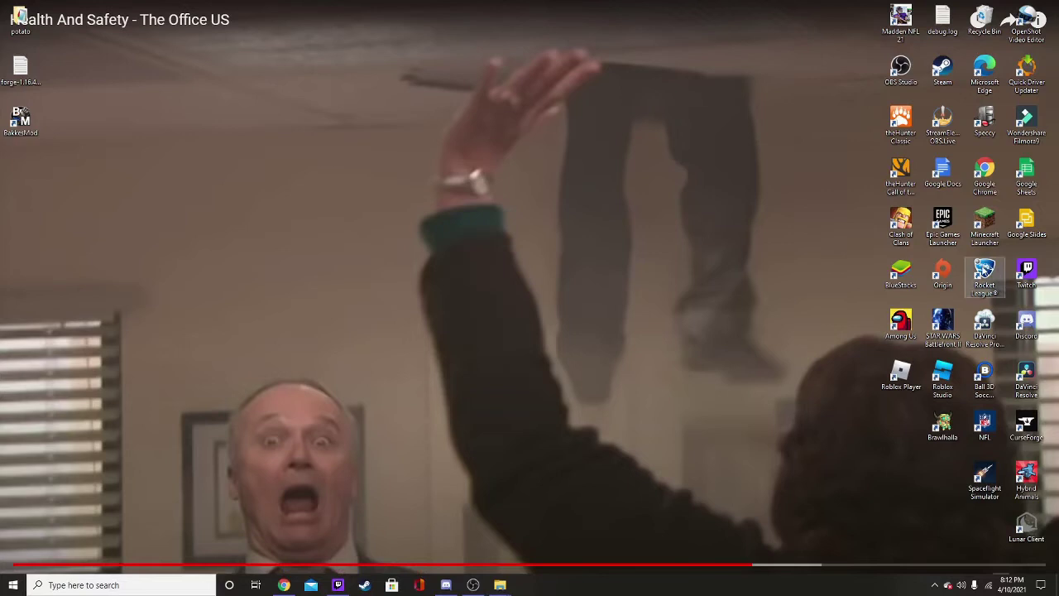
pyautogui.rightClick(985, 273)
pyautogui.click(984, 275)
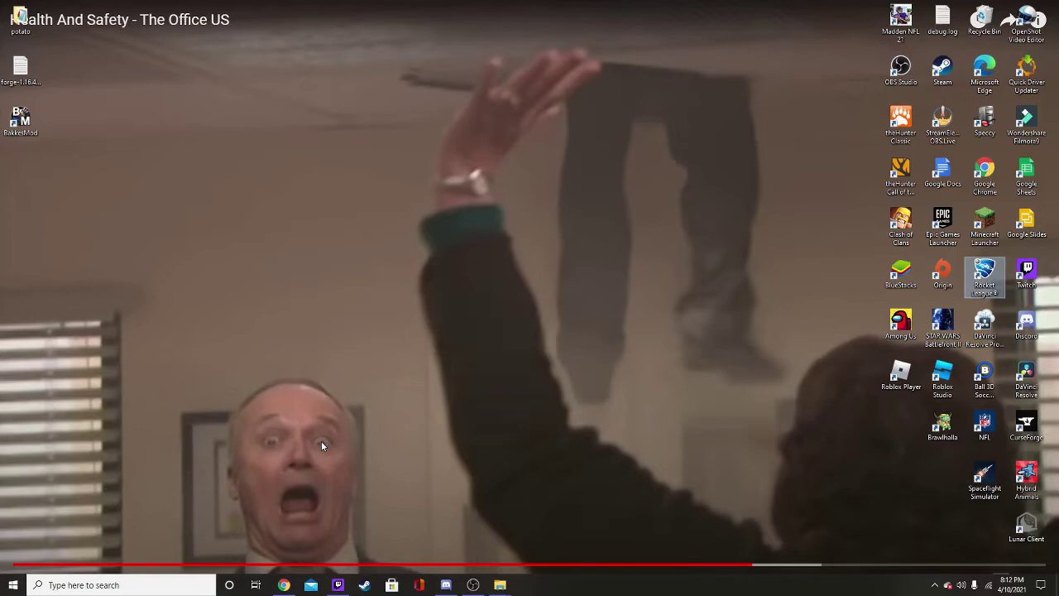
# Switch to Chrome, return to the bakkesmod.com home page and open its Plugins site
pyautogui.click(284, 585)
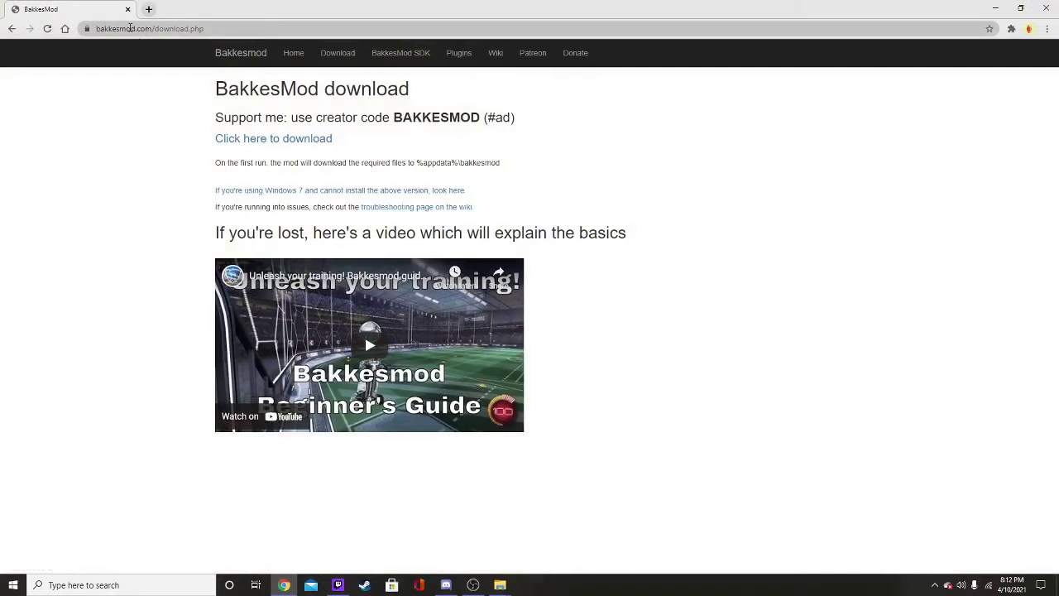
pyautogui.moveTo(206, 29); pyautogui.dragTo(151, 29)
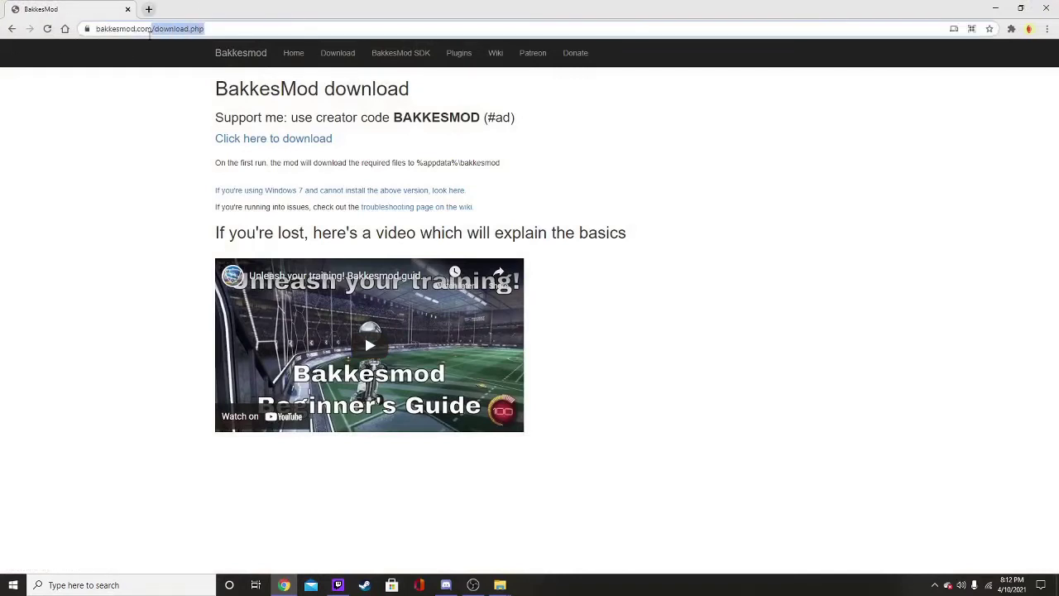
pyautogui.press('BackSpace')
pyautogui.press('Return')
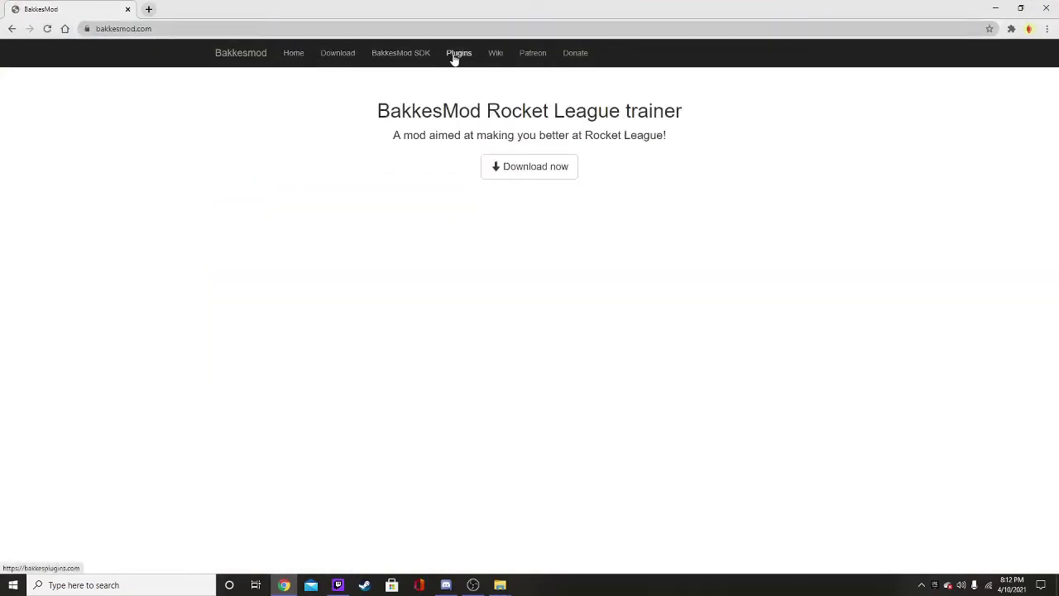
pyautogui.click(457, 53)
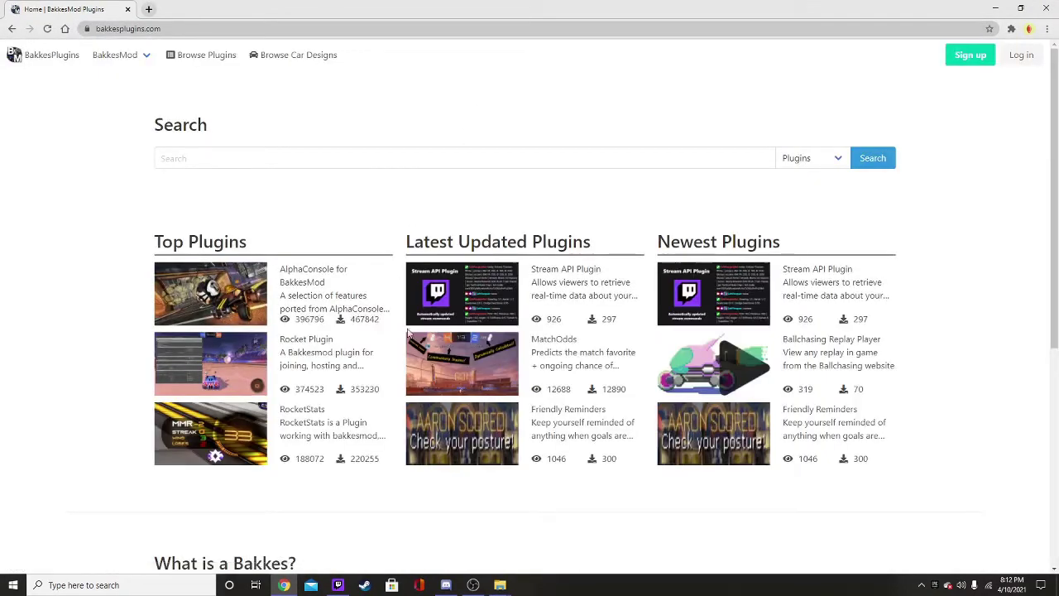
# Browse the plugin catalogue to page 2, open the Multi Bot plugin's page and dismiss the pop-up game advert
pyautogui.scroll(-3, 395, 330)
pyautogui.scroll(3, 603, 267)
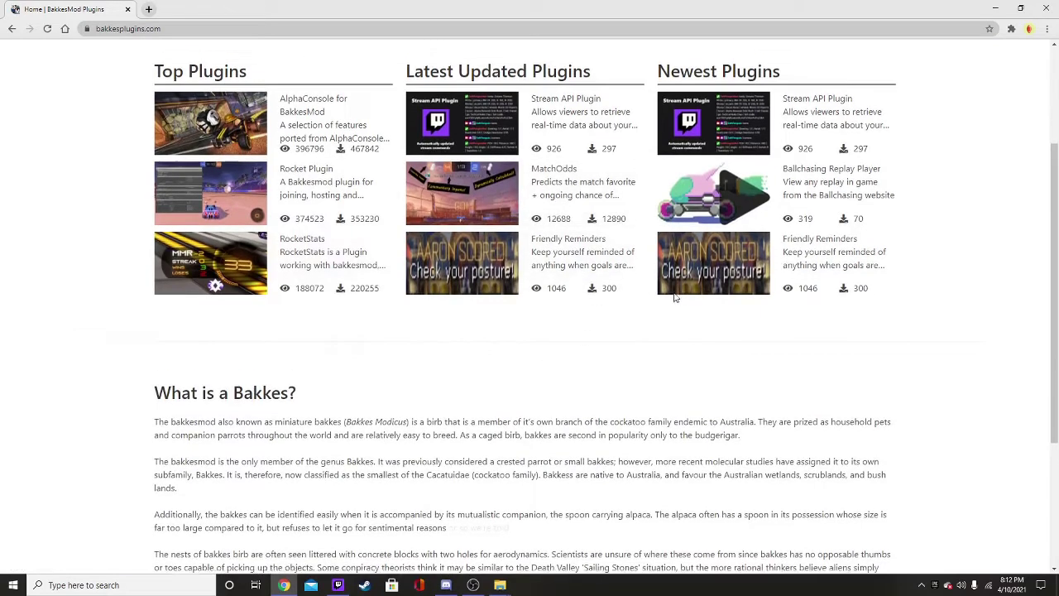
pyautogui.click(191, 57)
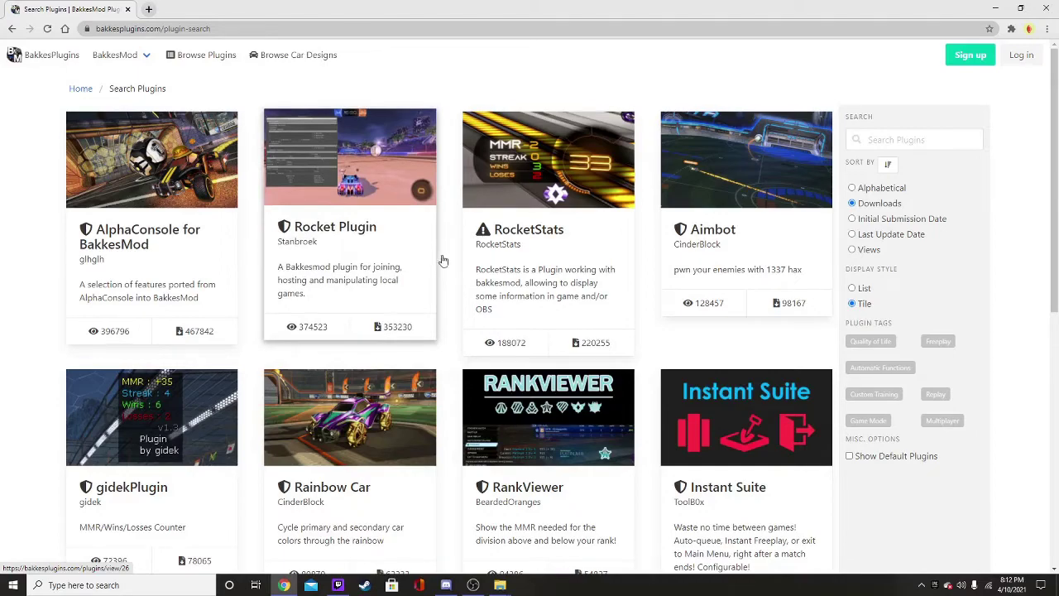
pyautogui.scroll(-2, 545, 271)
pyautogui.scroll(-2, 544, 271)
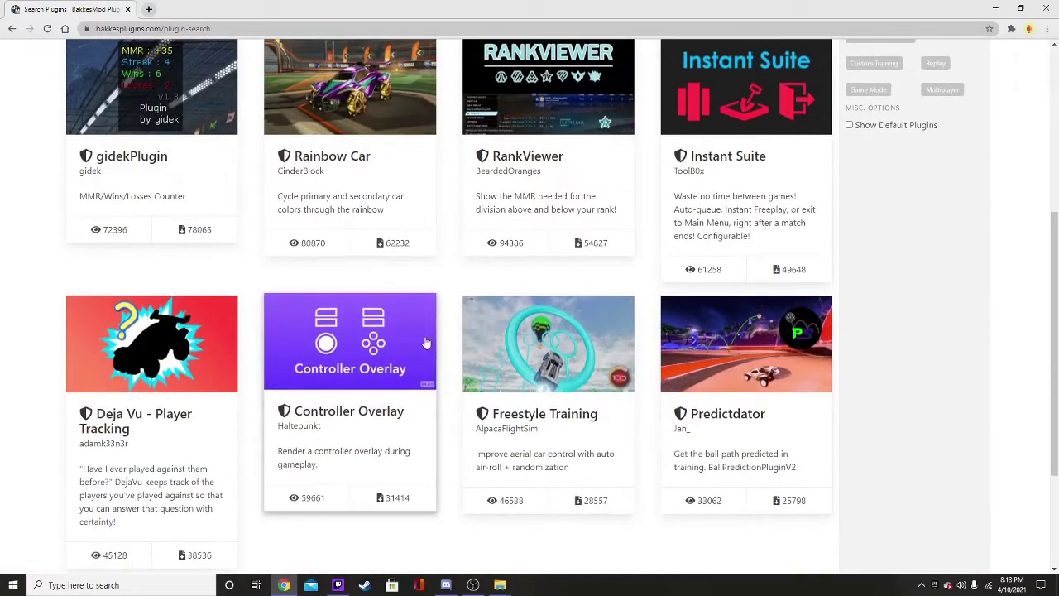
pyautogui.scroll(-2, 438, 356)
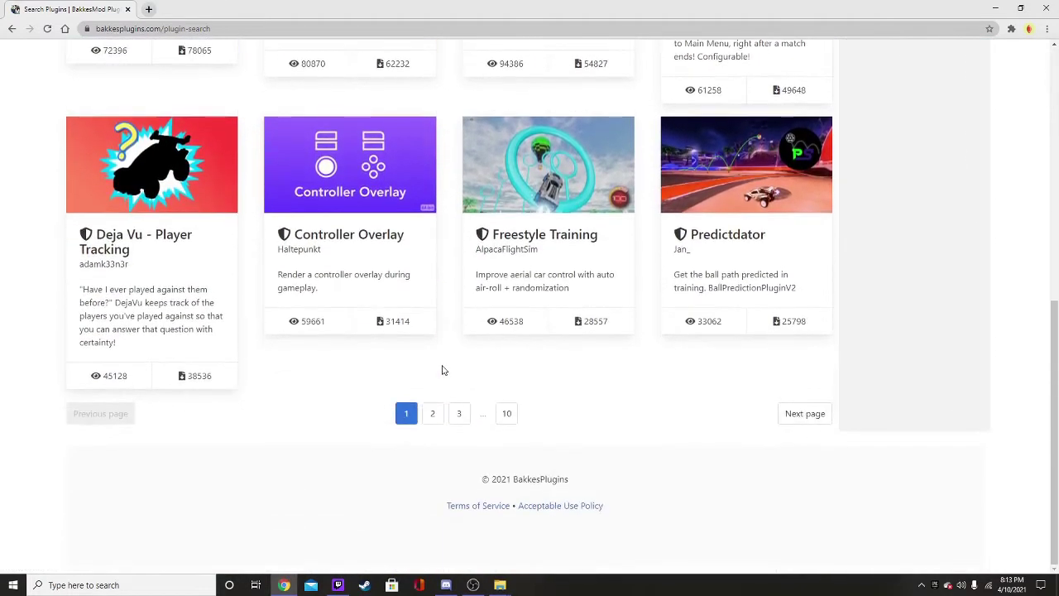
pyautogui.click(432, 413)
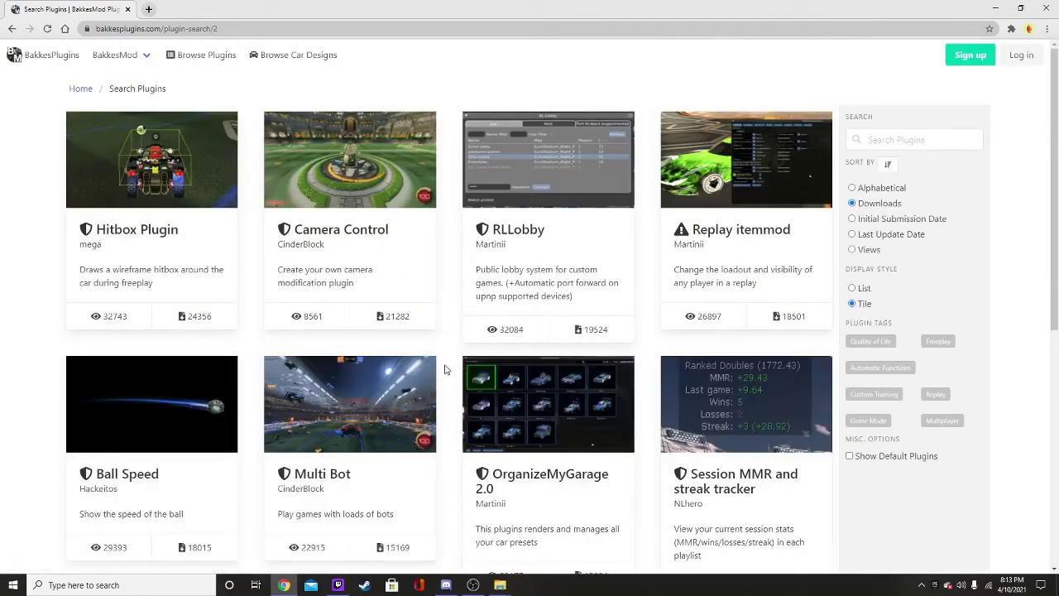
pyautogui.scroll(-1, 444, 368)
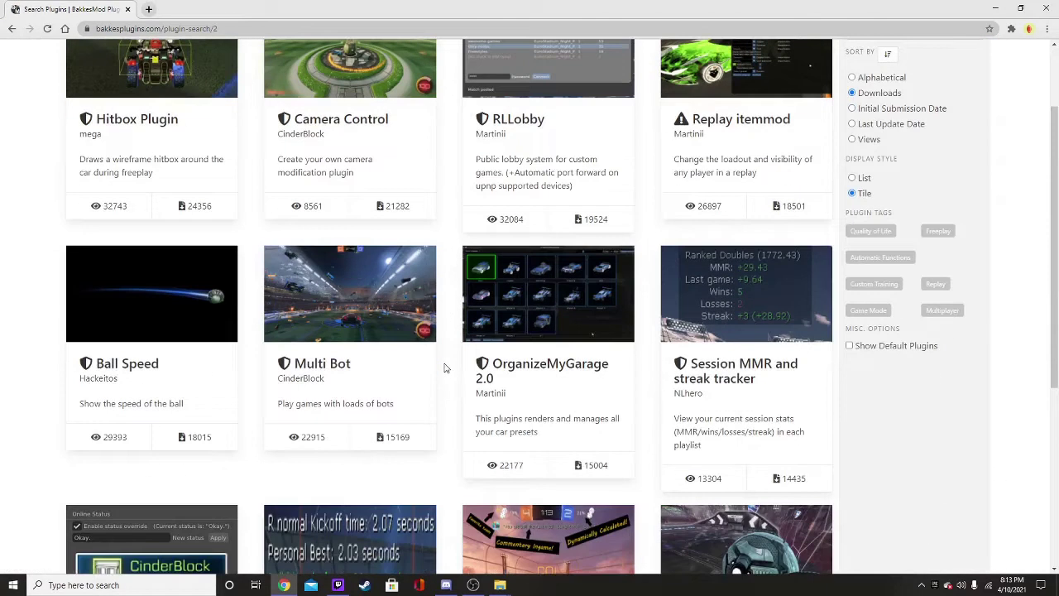
pyautogui.click(364, 303)
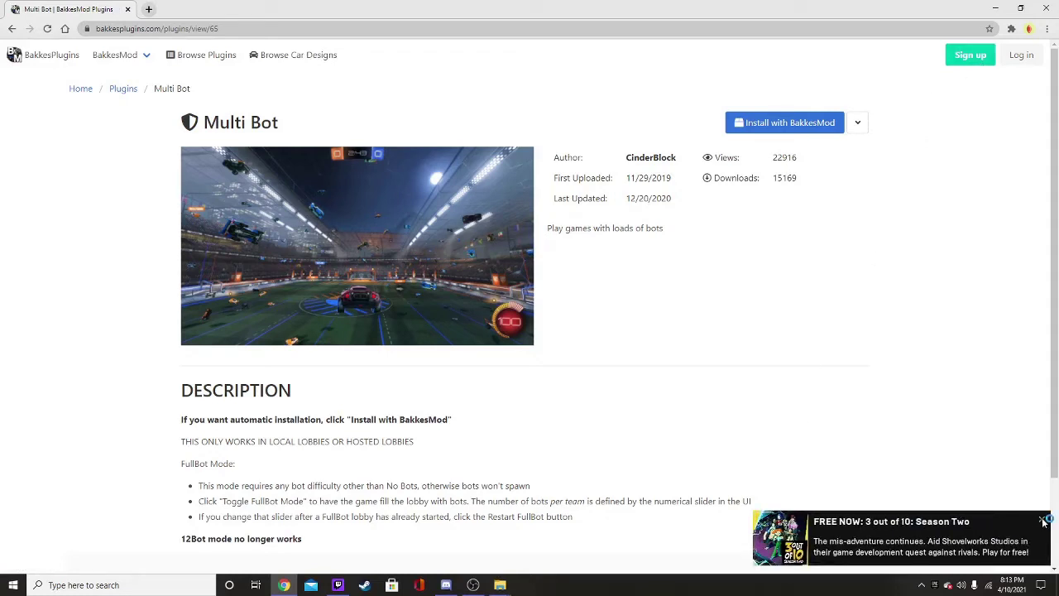
pyautogui.click(1041, 520)
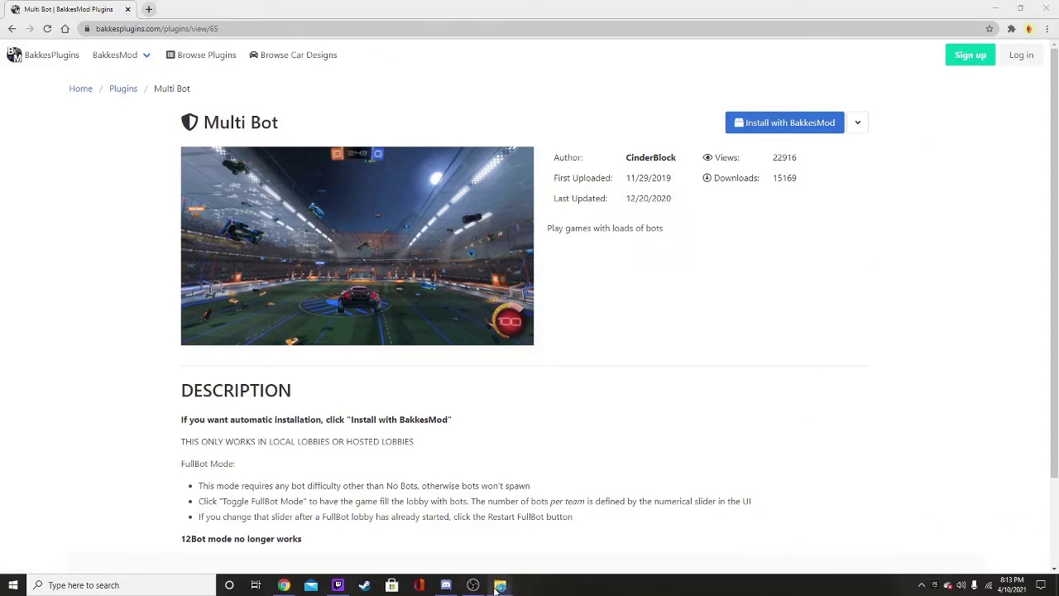
# Close the two open BakkesModSetup (2) windows in File Explorer
pyautogui.moveTo(499, 586)
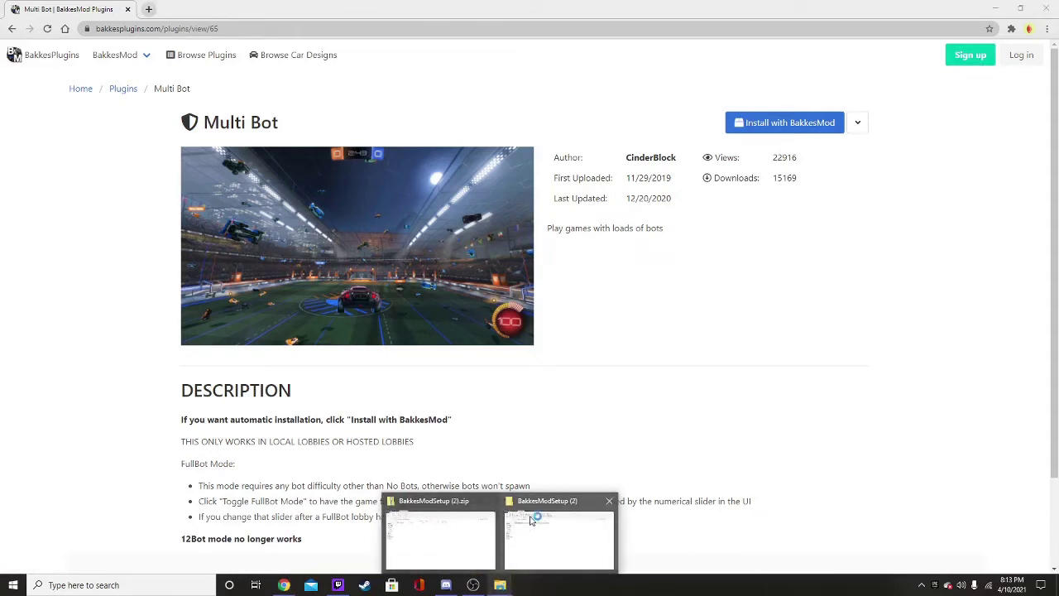
pyautogui.click(609, 502)
pyautogui.click(549, 501)
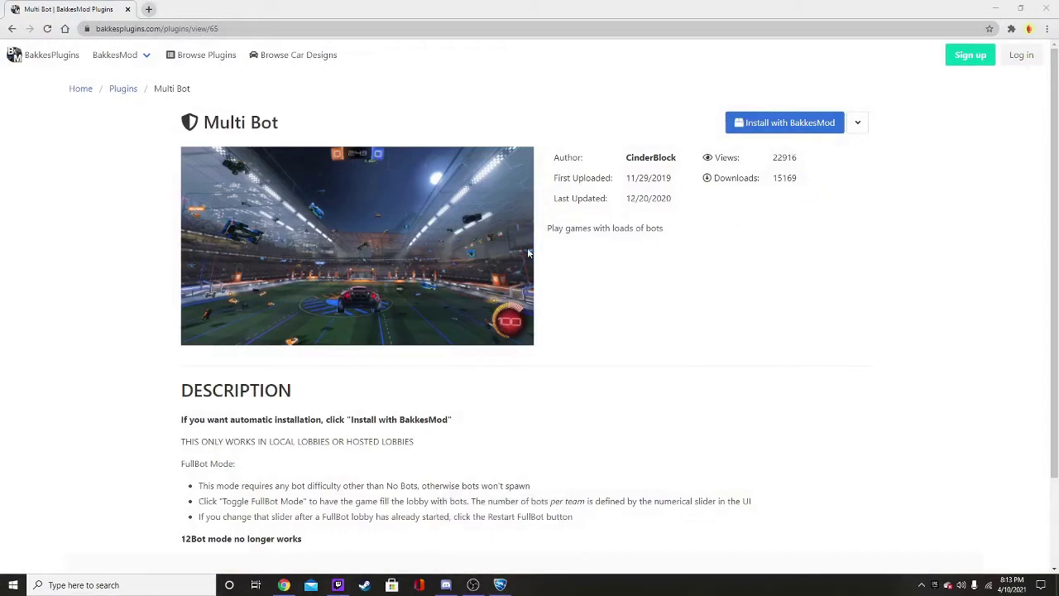
# Read through the Multi Bot plugin's description and dismiss the Quick Driver Updater crash alert
pyautogui.scroll(-3, 504, 273)
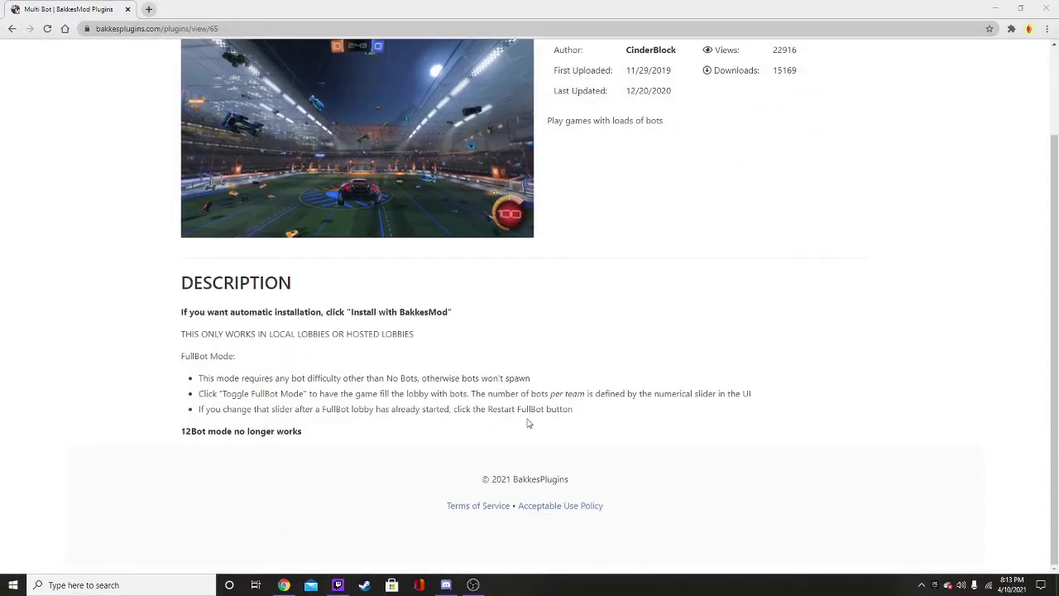
pyautogui.scroll(3, 528, 423)
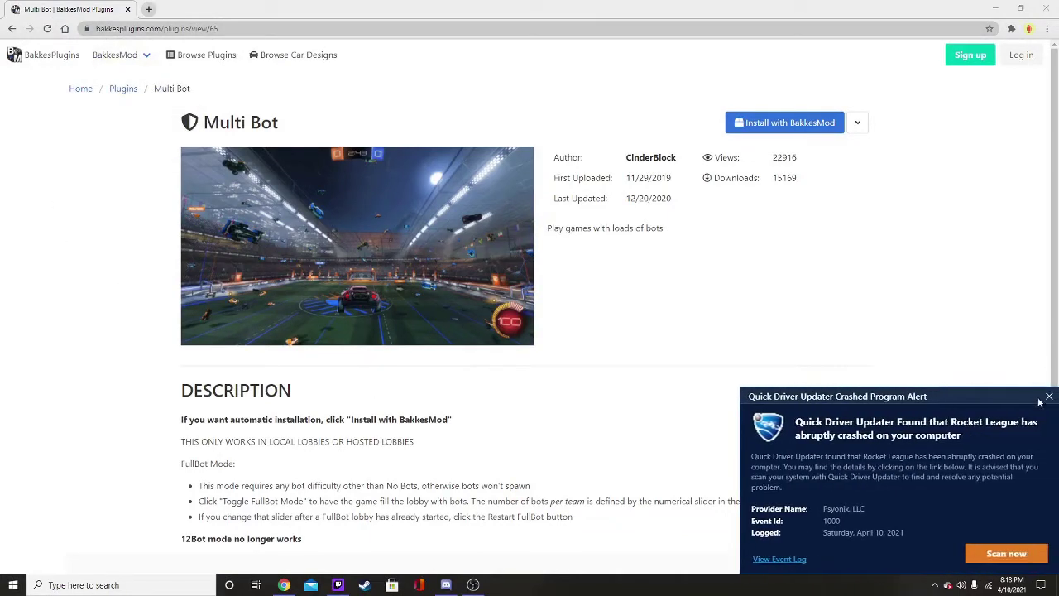
pyautogui.click(1049, 397)
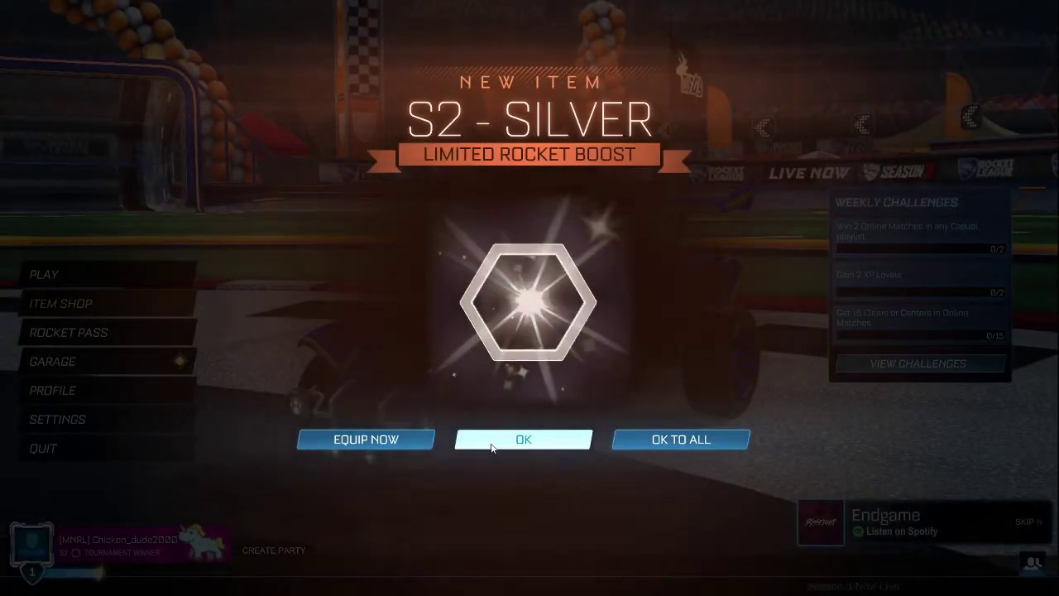
# Dismiss Rocket League's new-item notices without equipping anything, then open and close the Season 3 news
pyautogui.click(491, 447)
pyautogui.click(492, 448)
pyautogui.click(492, 447)
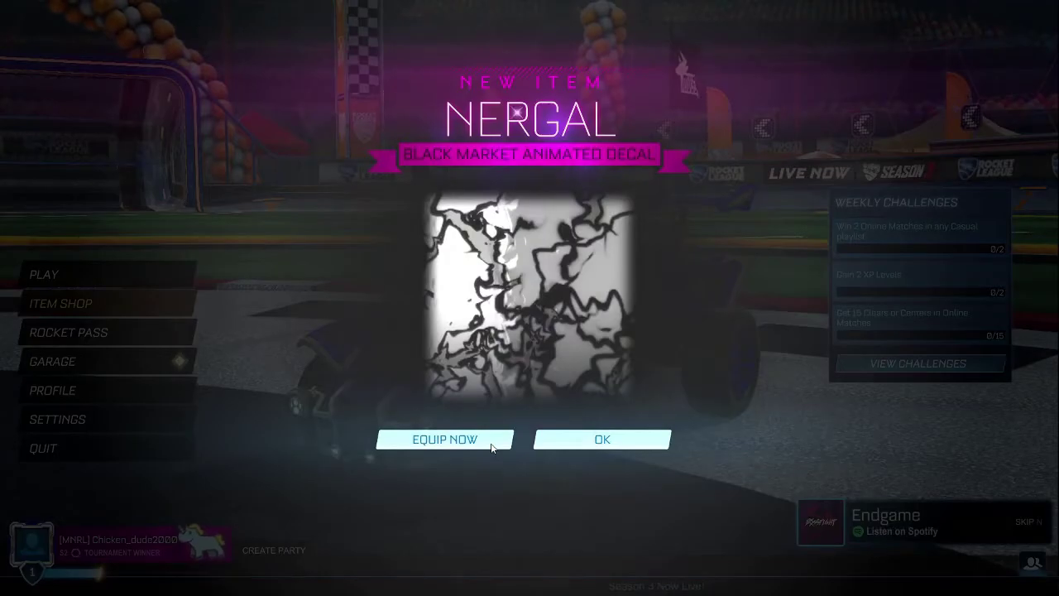
pyautogui.click(583, 443)
pyautogui.moveTo(509, 423); pyautogui.dragTo(718, 438)
pyautogui.click(1042, 307)
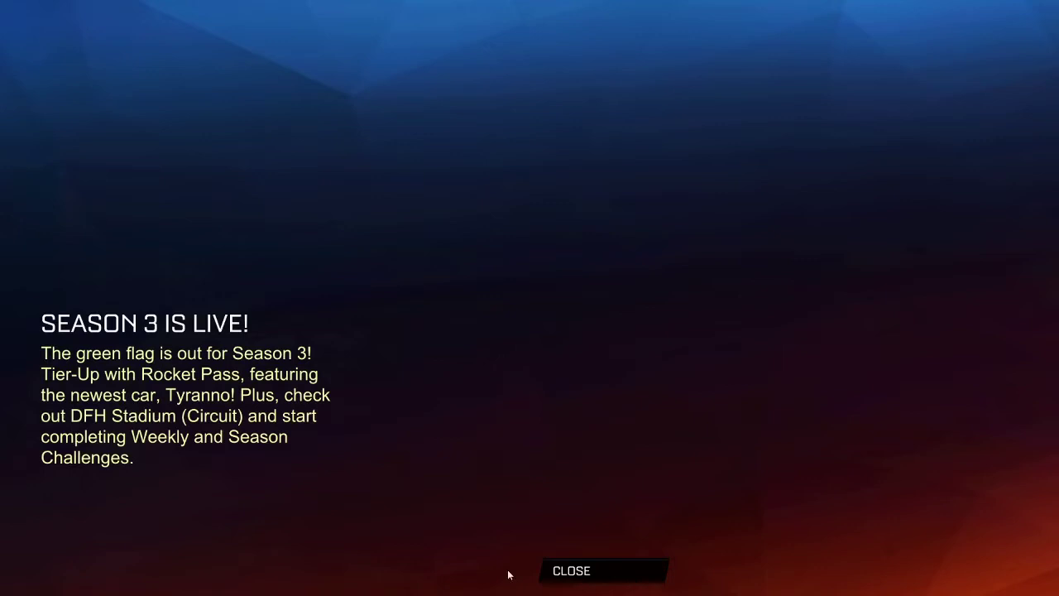
pyautogui.click(581, 558)
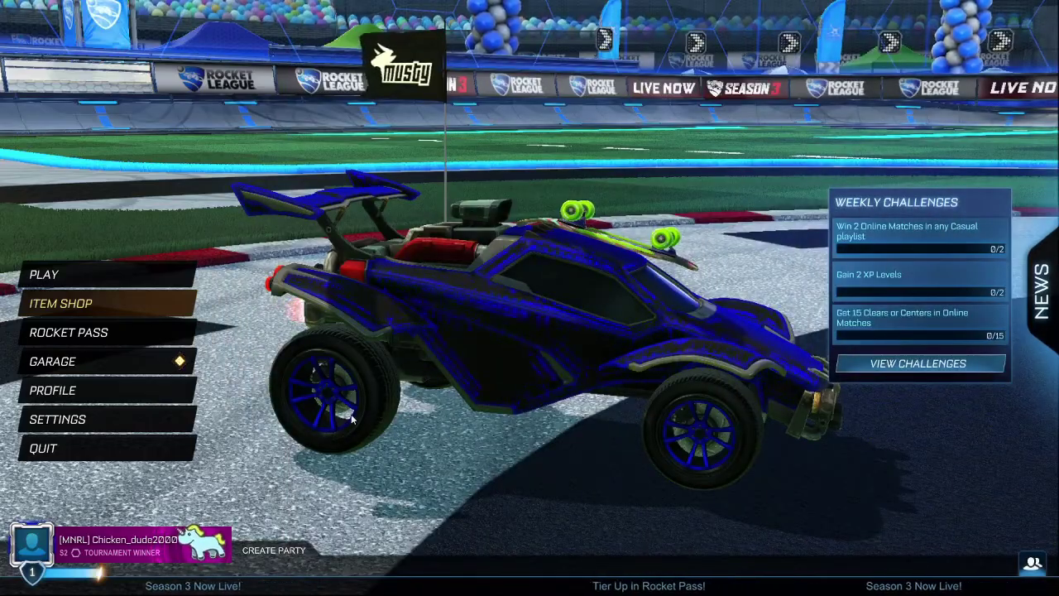
# View the garage's Trade In screen, dismissing its instructions, and return to the Octane garage view
pyautogui.click(125, 362)
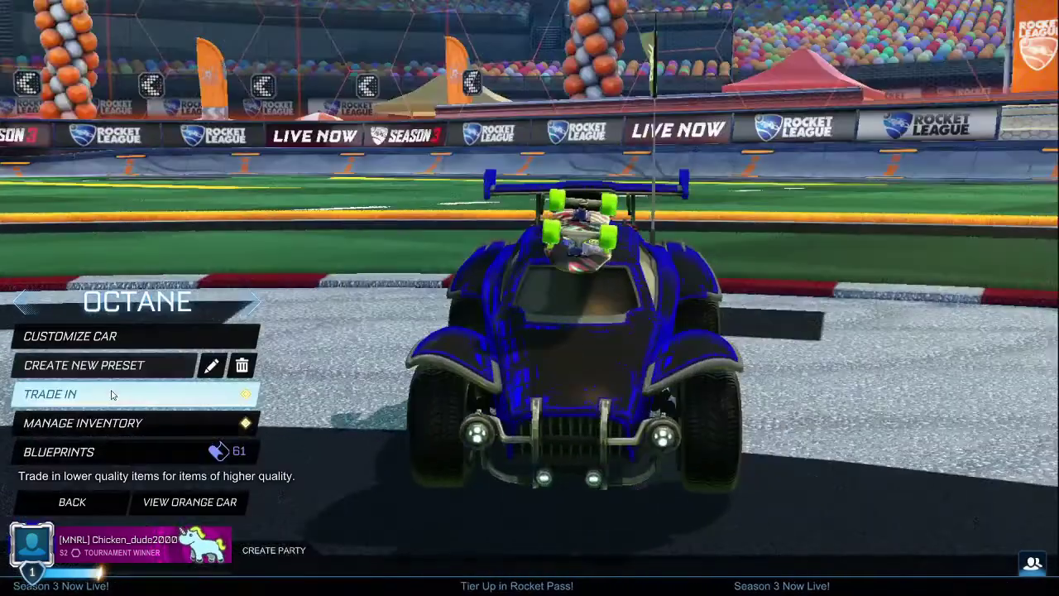
pyautogui.click(192, 414)
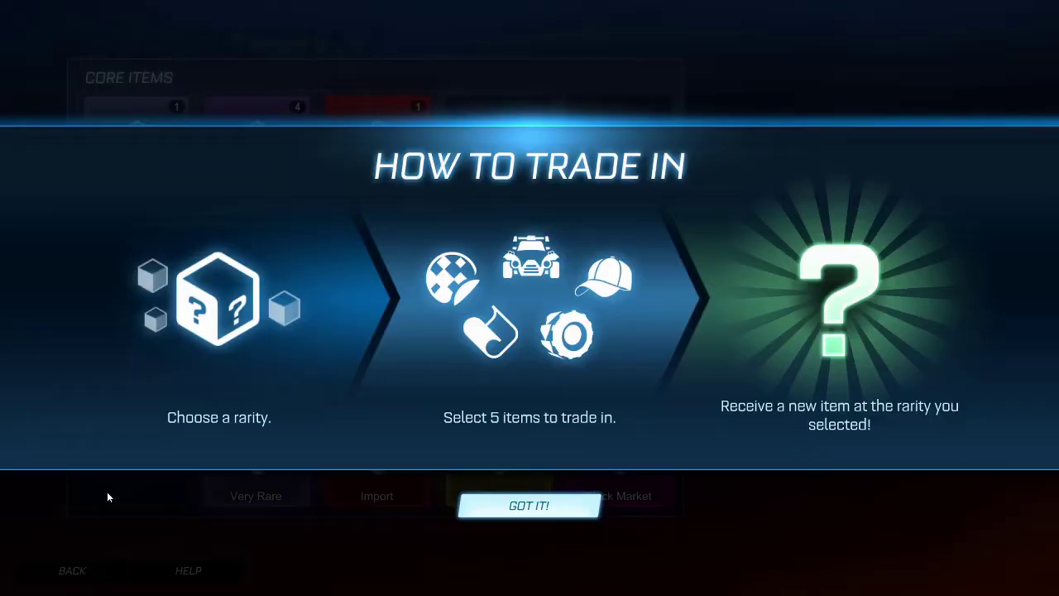
pyautogui.click(507, 507)
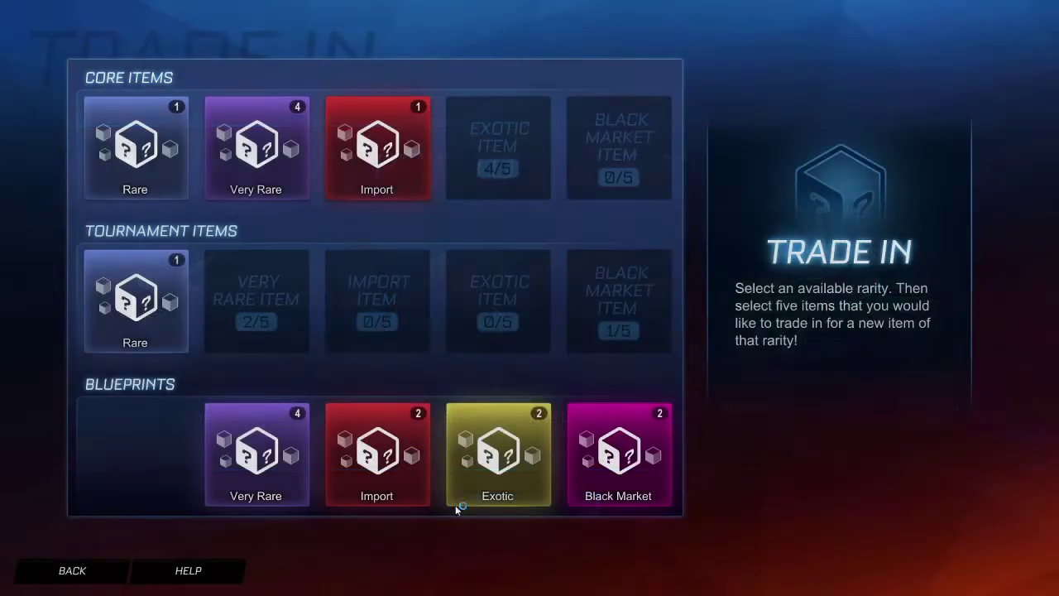
pyautogui.click(95, 571)
pyautogui.moveTo(350, 496); pyautogui.dragTo(741, 335)
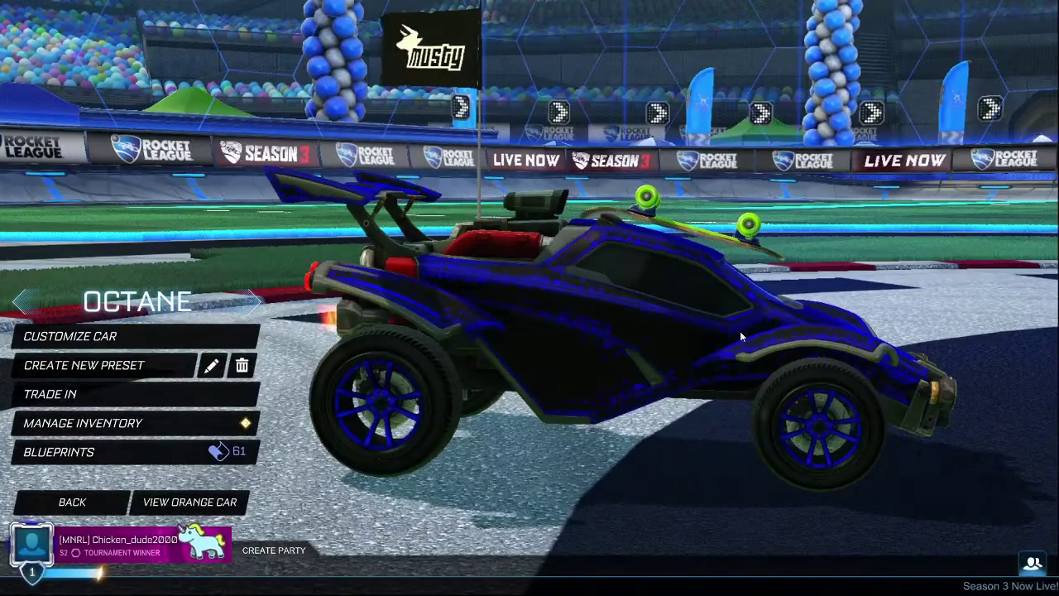
# Open the BakkesMod settings in the game, reposition the window and show the plugin settings
pyautogui.press('F2')
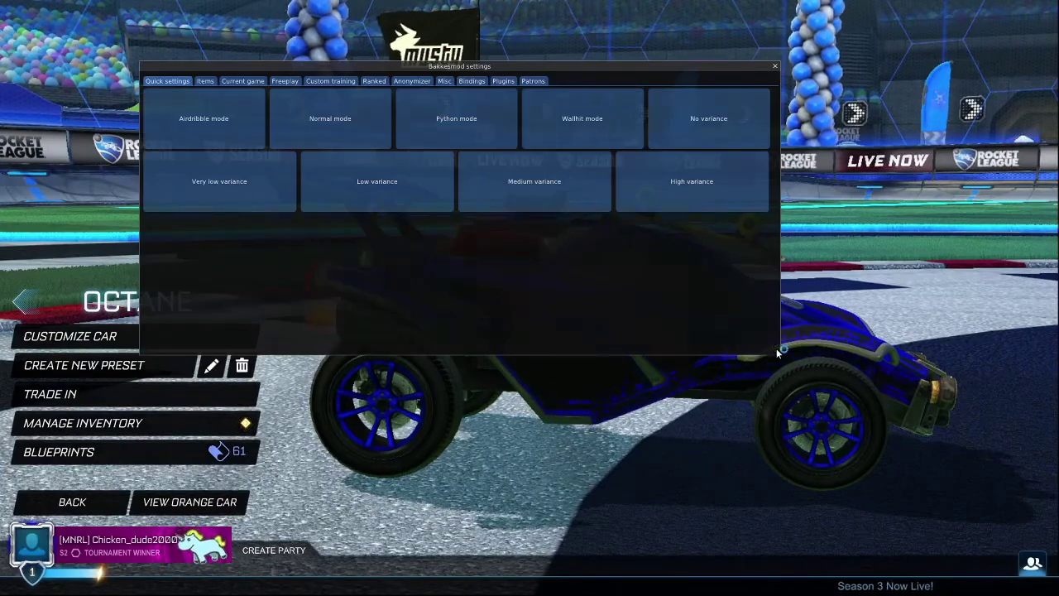
pyautogui.moveTo(613, 64); pyautogui.dragTo(576, 97)
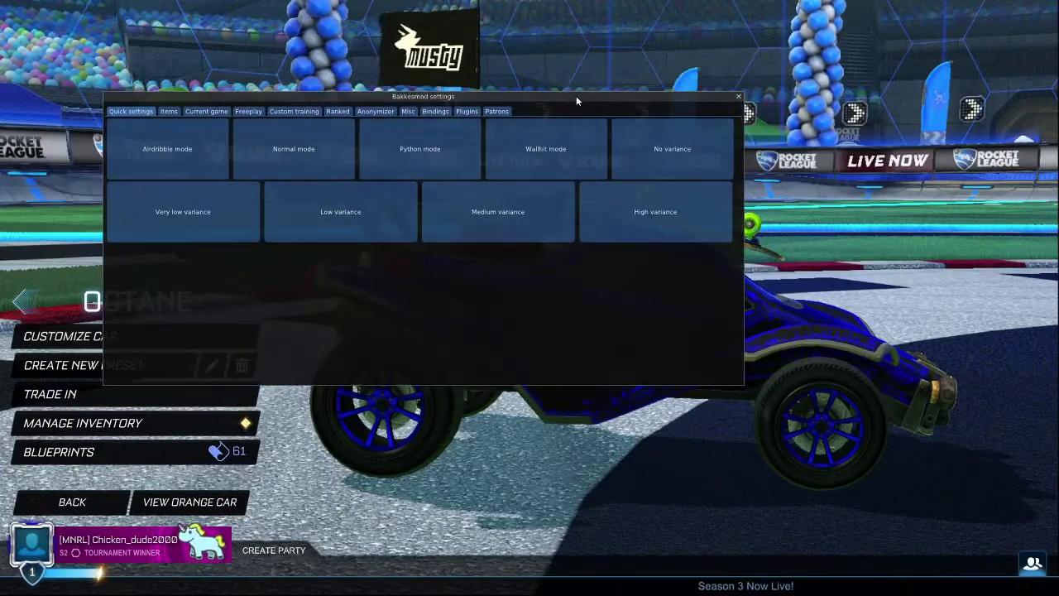
pyautogui.click(467, 111)
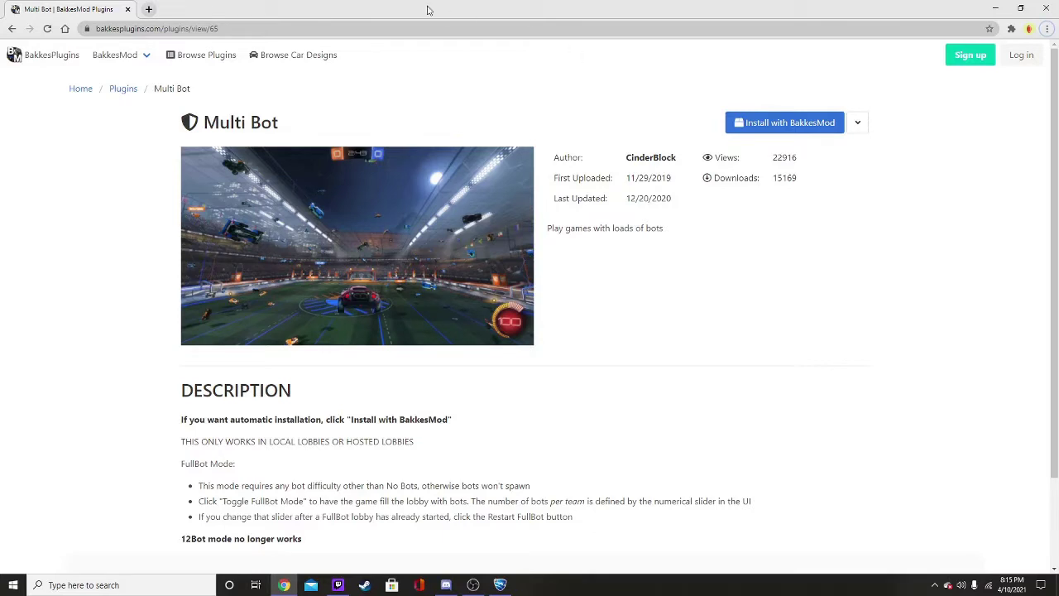
# Install Multi Bot from its Chrome page through plugininstaller.exe, then check its entry in the in-game BakkesMod plugin settings
pyautogui.click(765, 133)
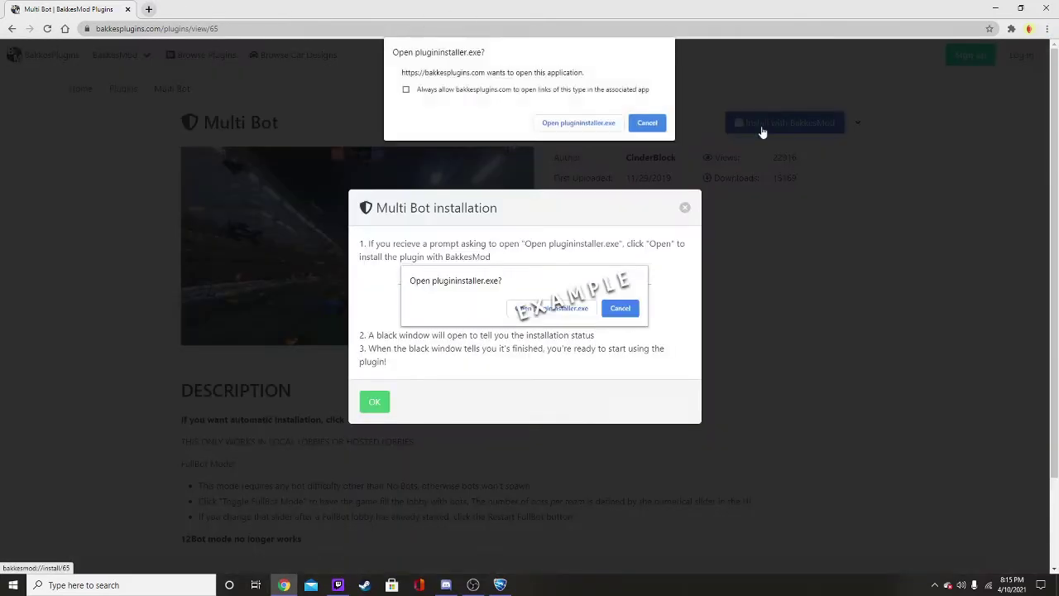
pyautogui.click(582, 125)
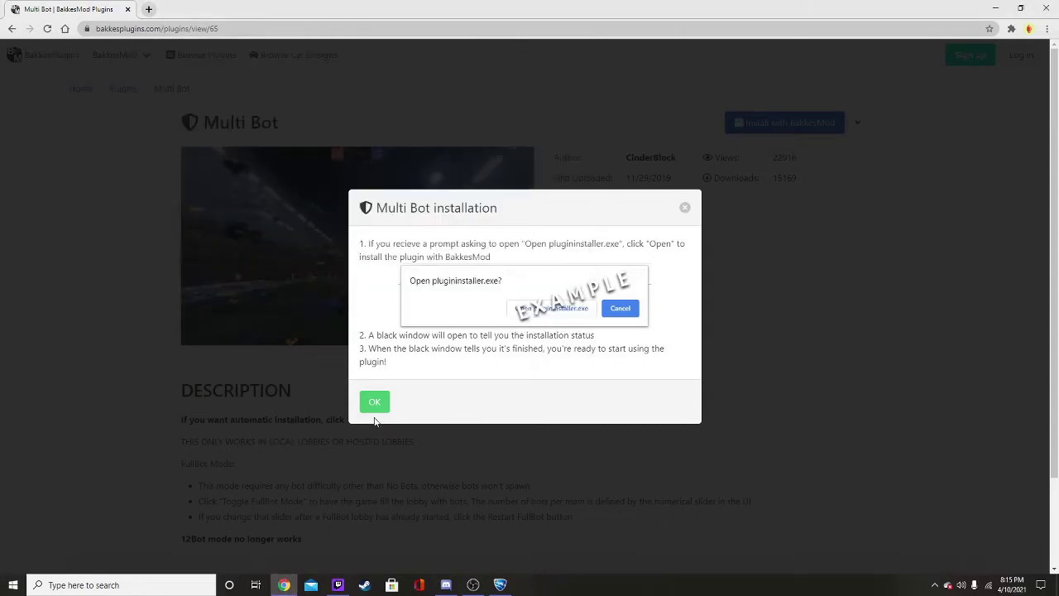
pyautogui.click(379, 408)
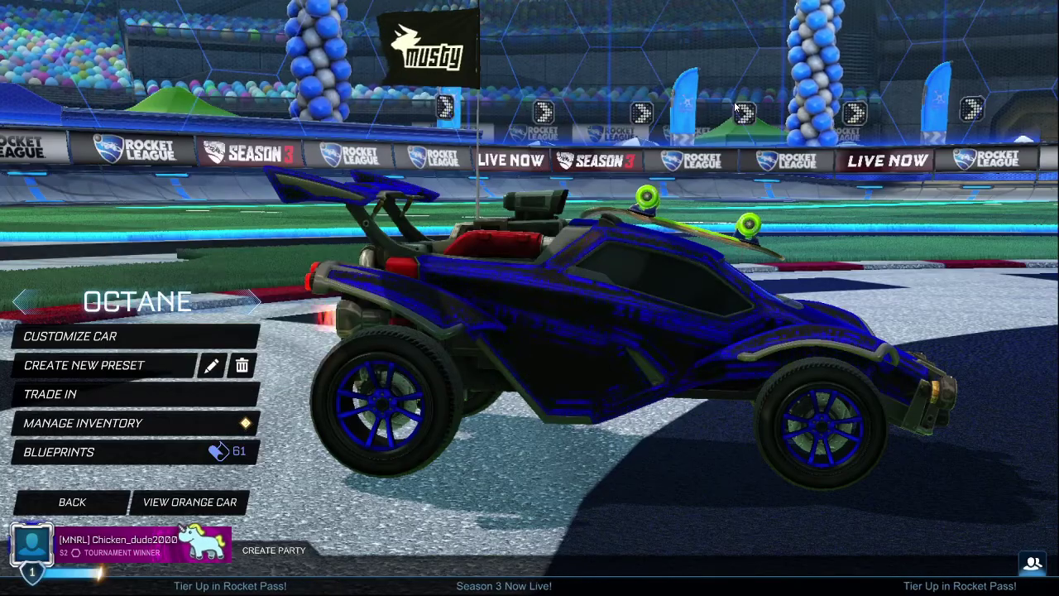
pyautogui.press('F2')
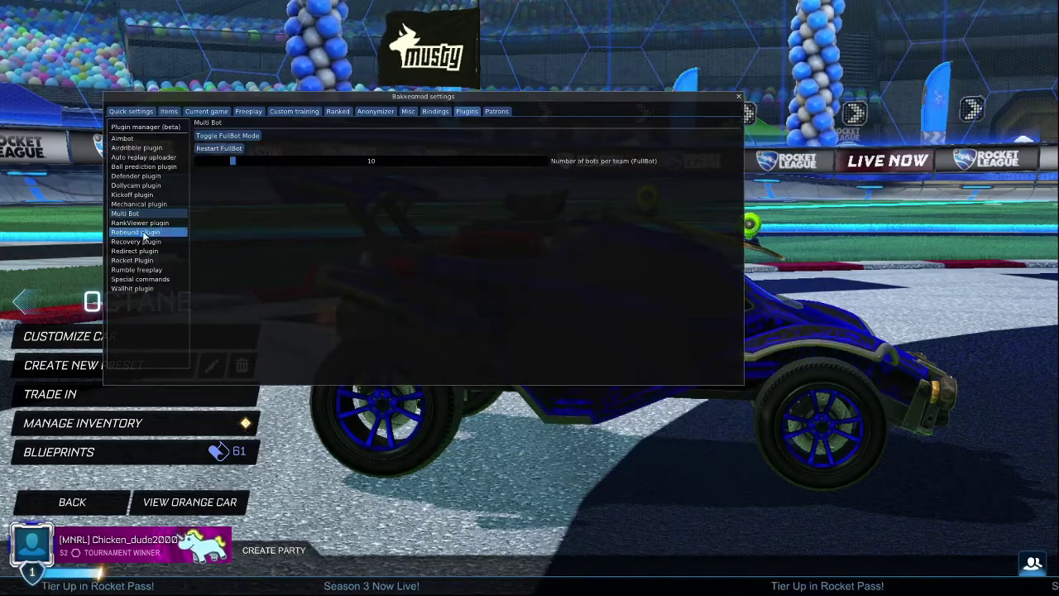
pyautogui.press('F2')
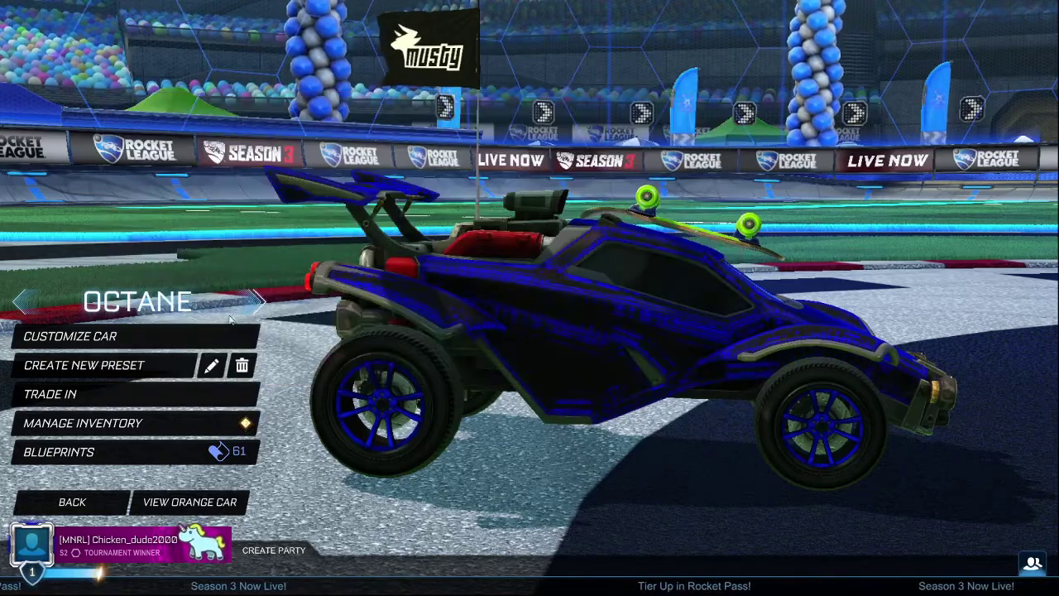
# Create an exhibition match under custom games with the preset options and join the blue team
pyautogui.click(79, 501)
pyautogui.click(92, 275)
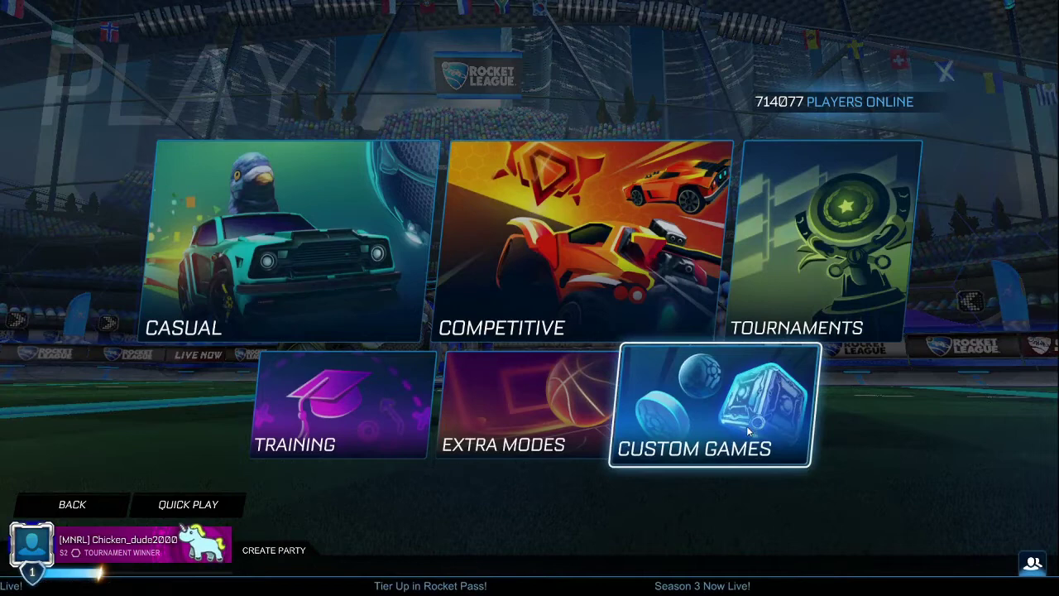
pyautogui.click(655, 419)
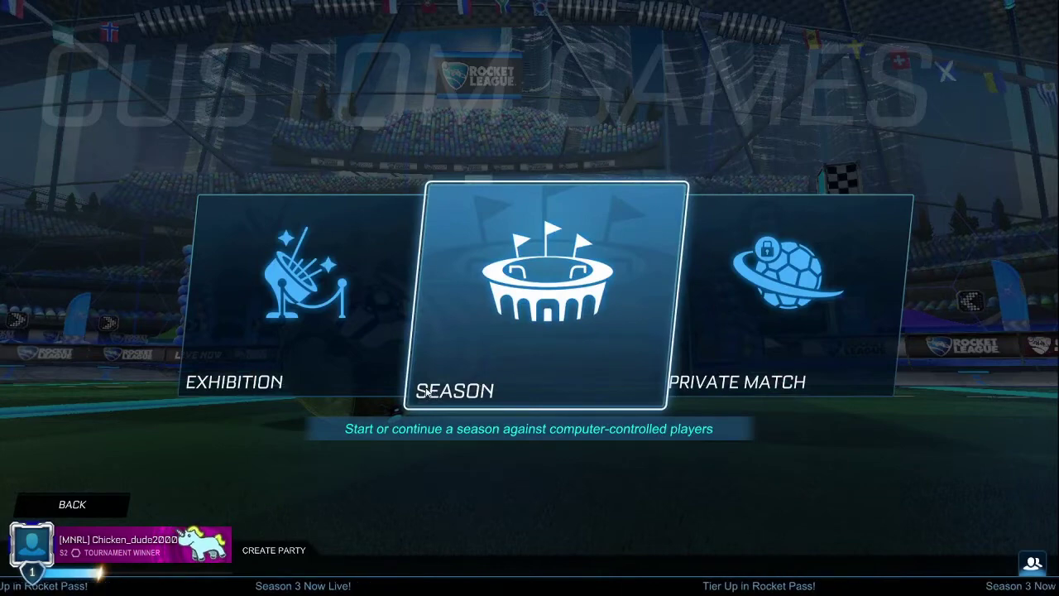
pyautogui.click(272, 264)
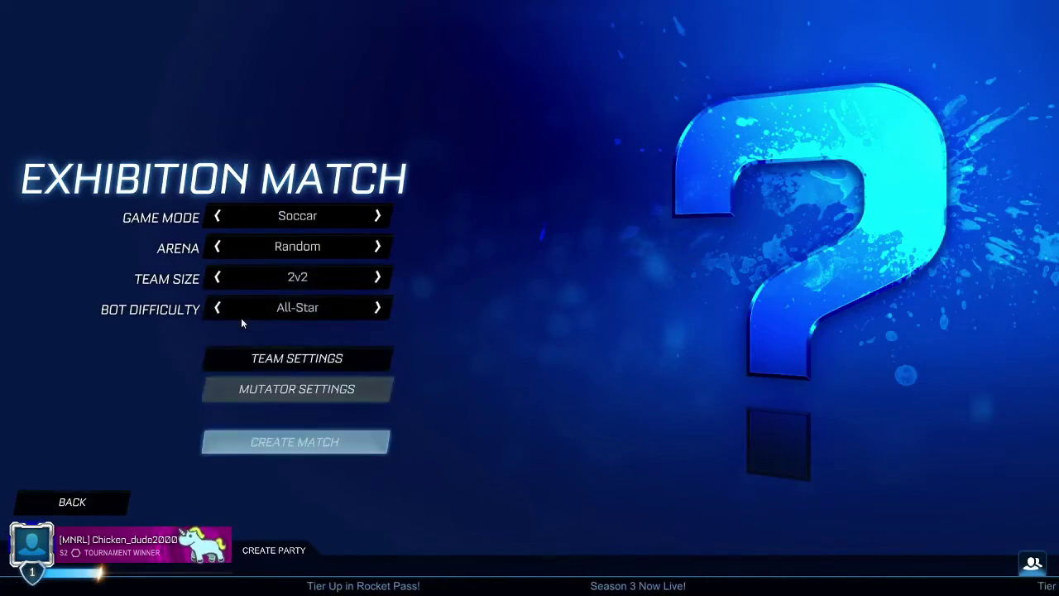
pyautogui.click(276, 444)
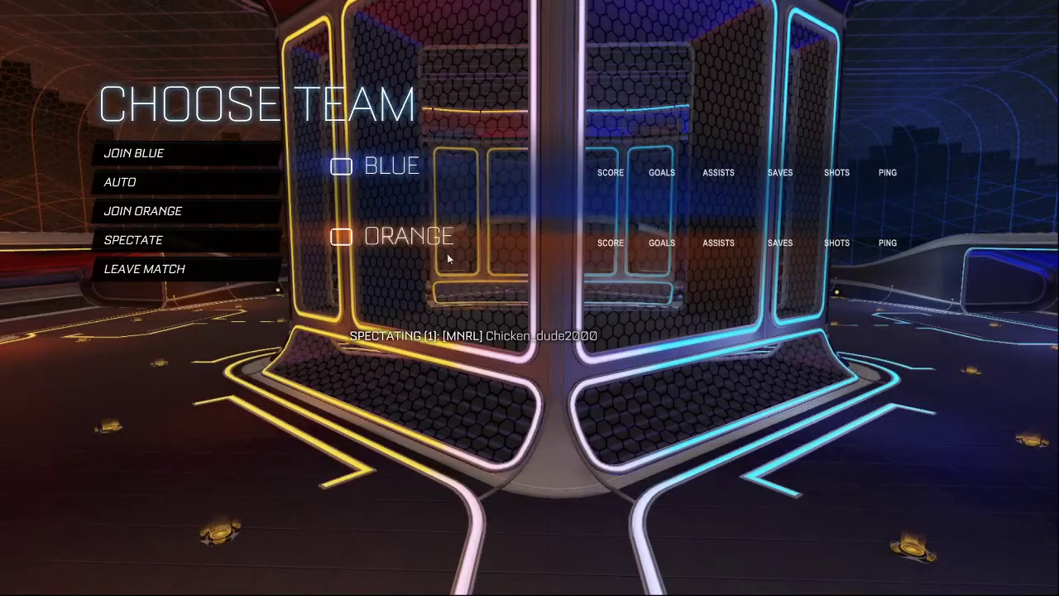
pyautogui.click(244, 153)
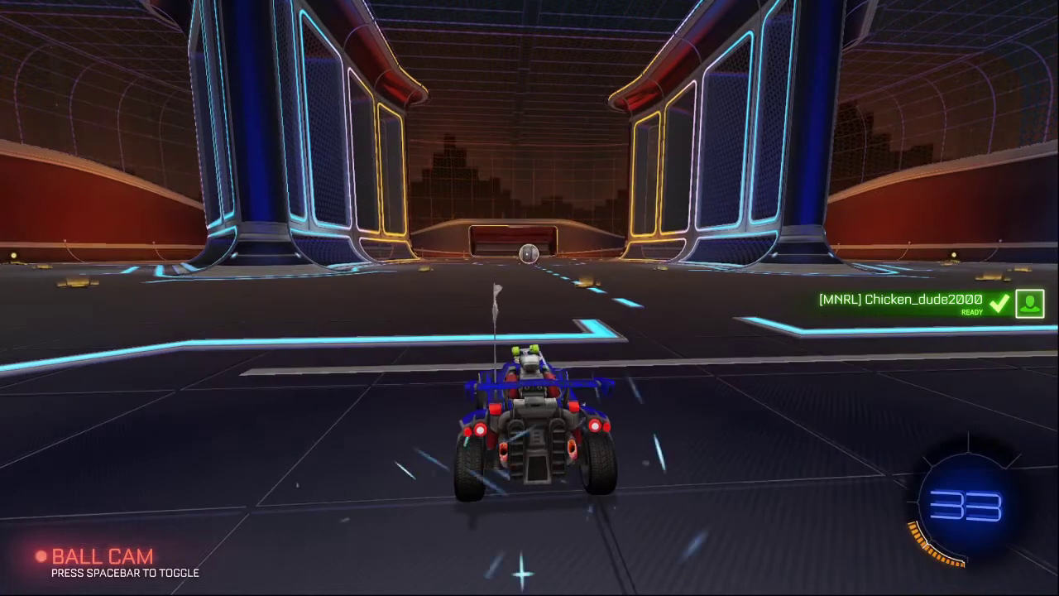
# Toggle FullBot Mode in the Multi Bot plugin settings and close the BakkesMod settings
pyautogui.press('F2')
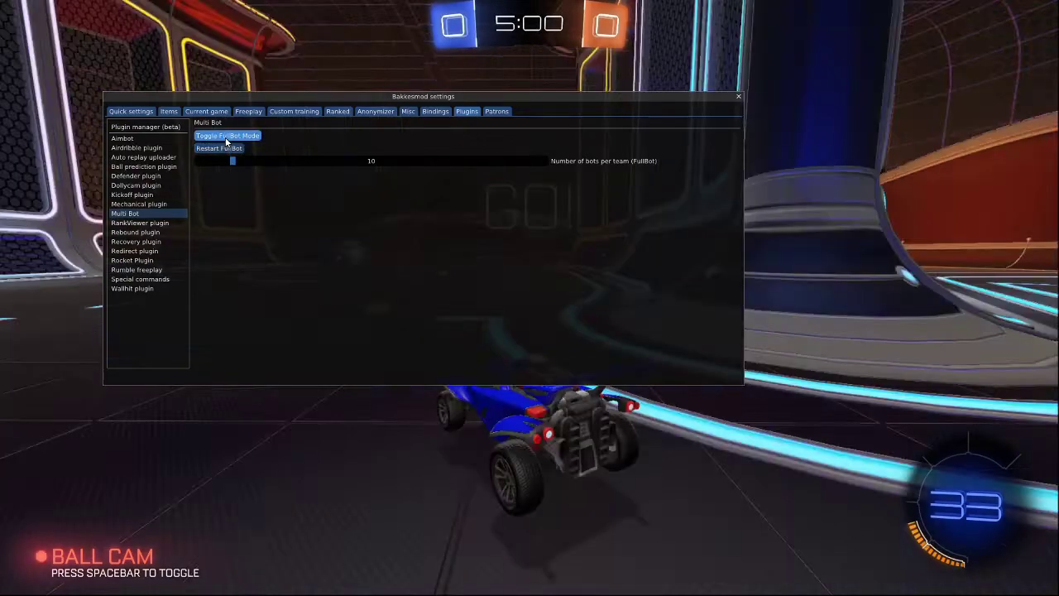
pyautogui.click(225, 139)
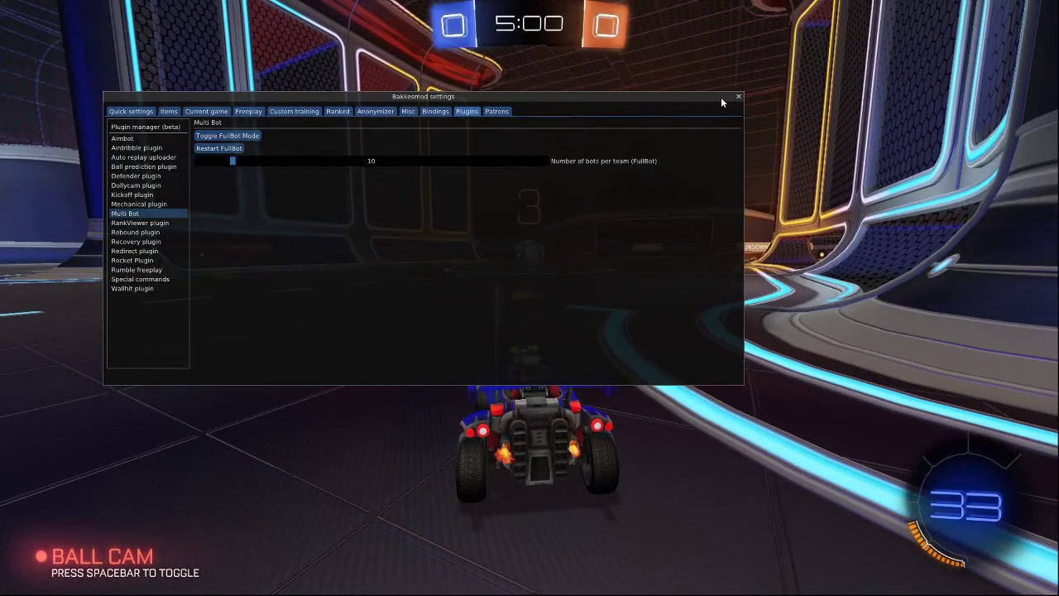
pyautogui.click(738, 96)
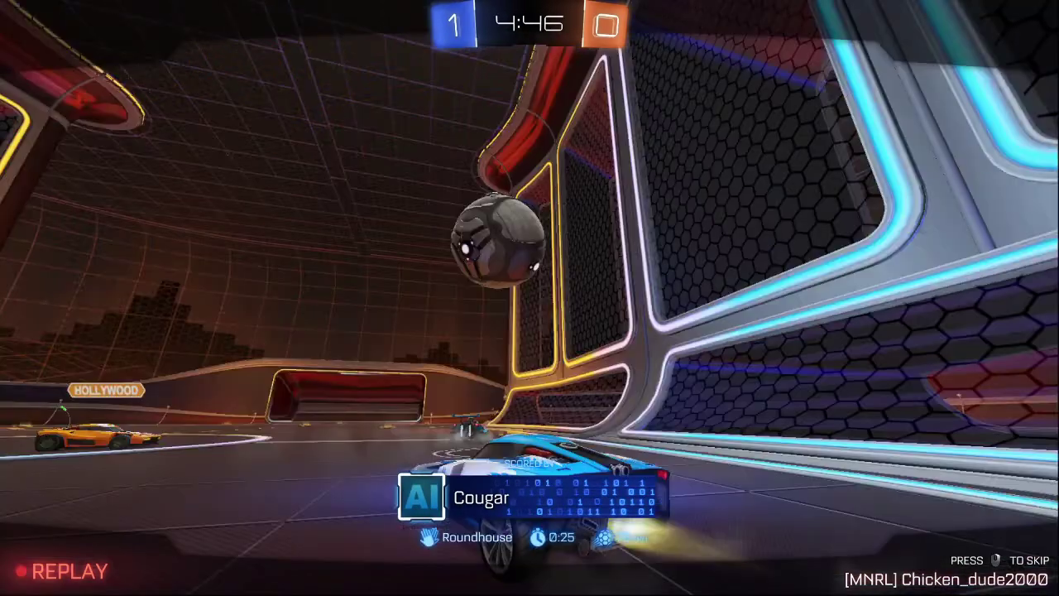
# Skip the goal replay and play the exhibition match, driving the blue car after the ball among the bots
pyautogui.rightClick(530, 297)
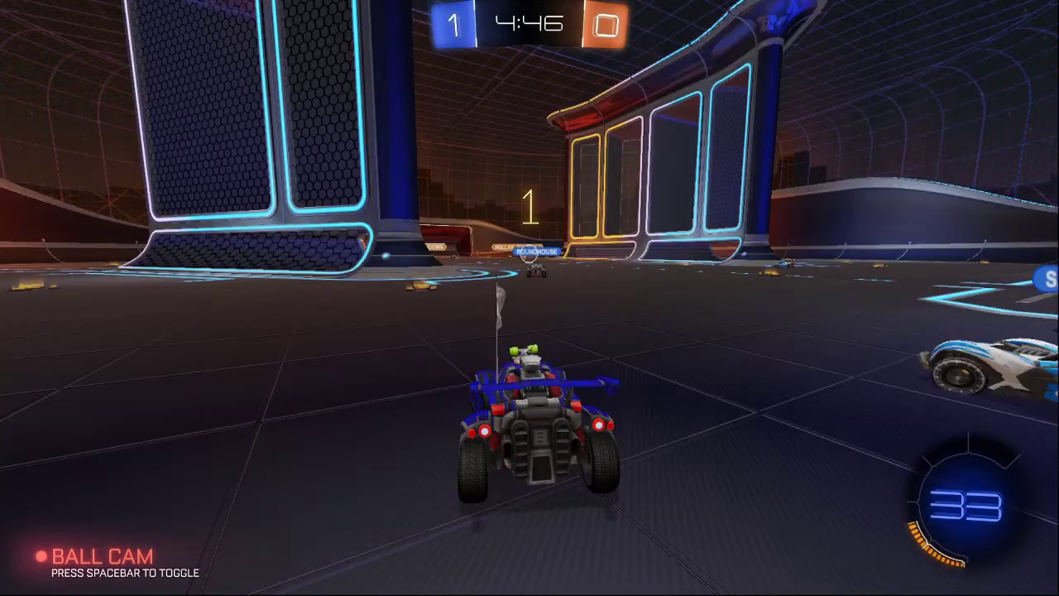
pyautogui.press('s')
pyautogui.rightClick(530, 298)
pyautogui.rightClick(530, 298)
pyautogui.press('w')
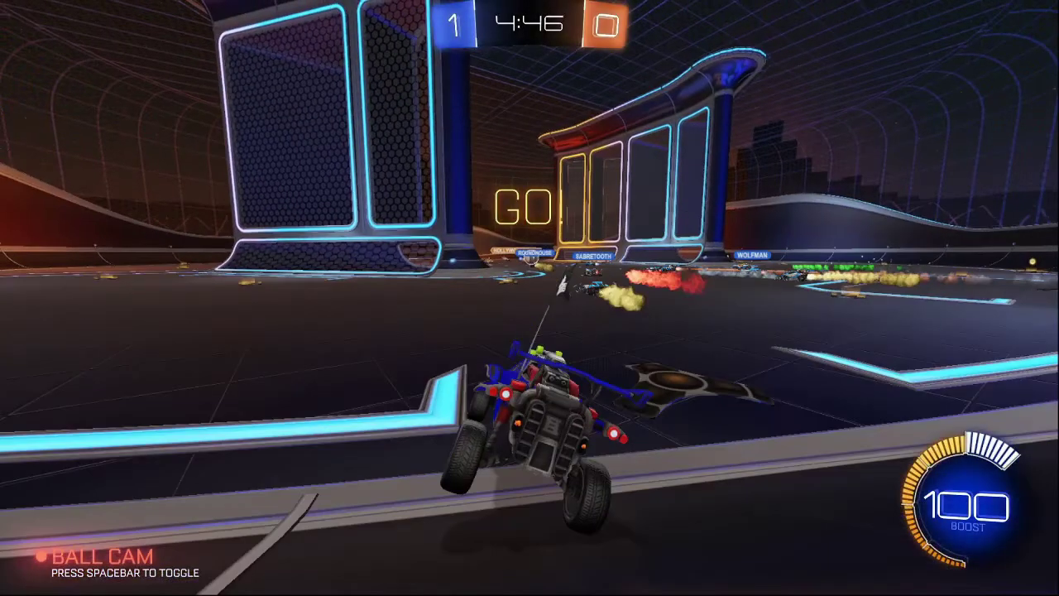
pyautogui.press('d')
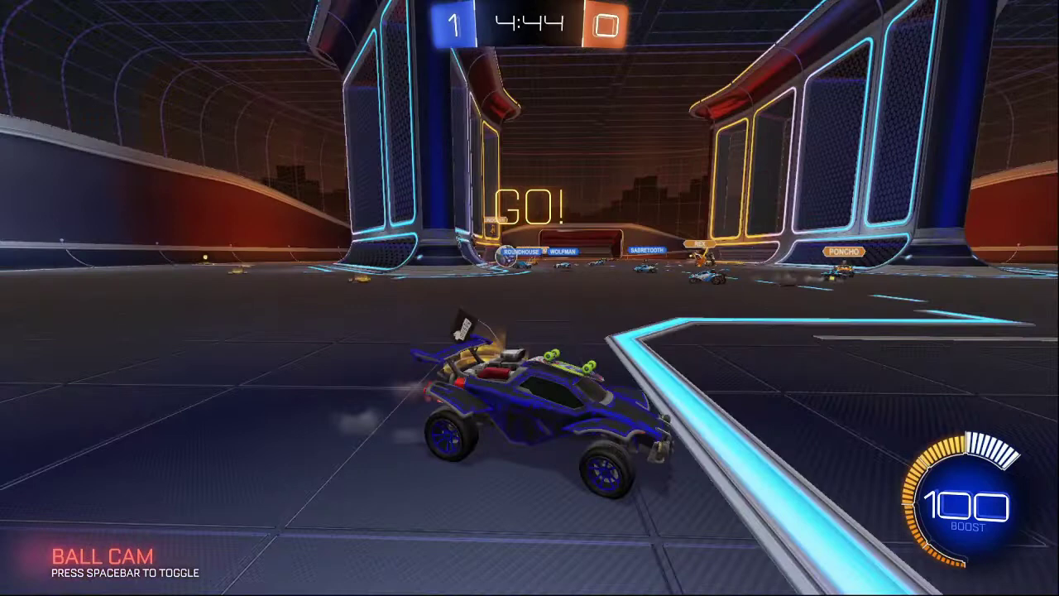
pyautogui.press('a')
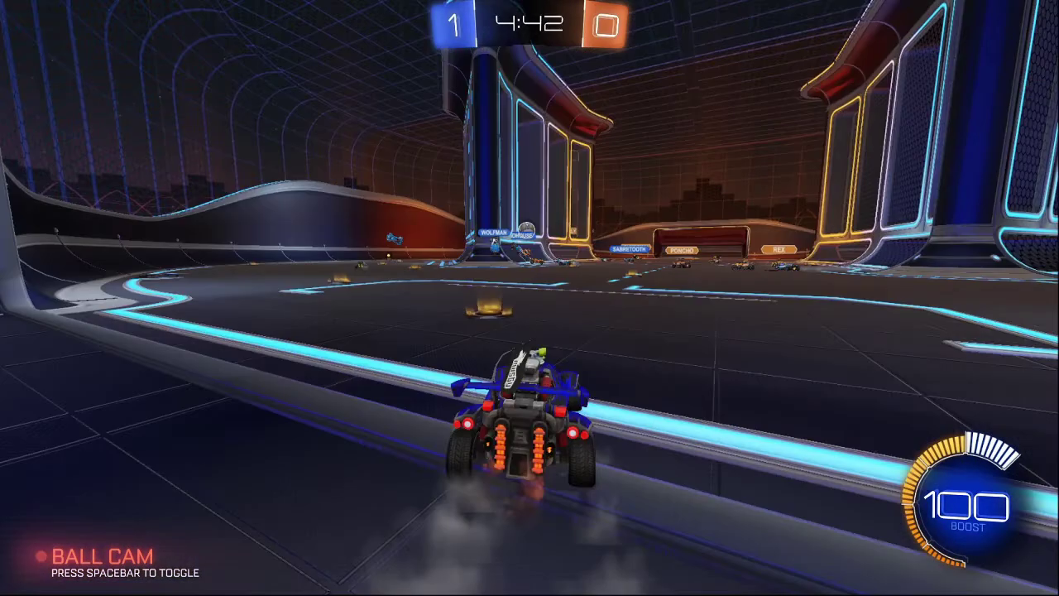
pyautogui.press('a')
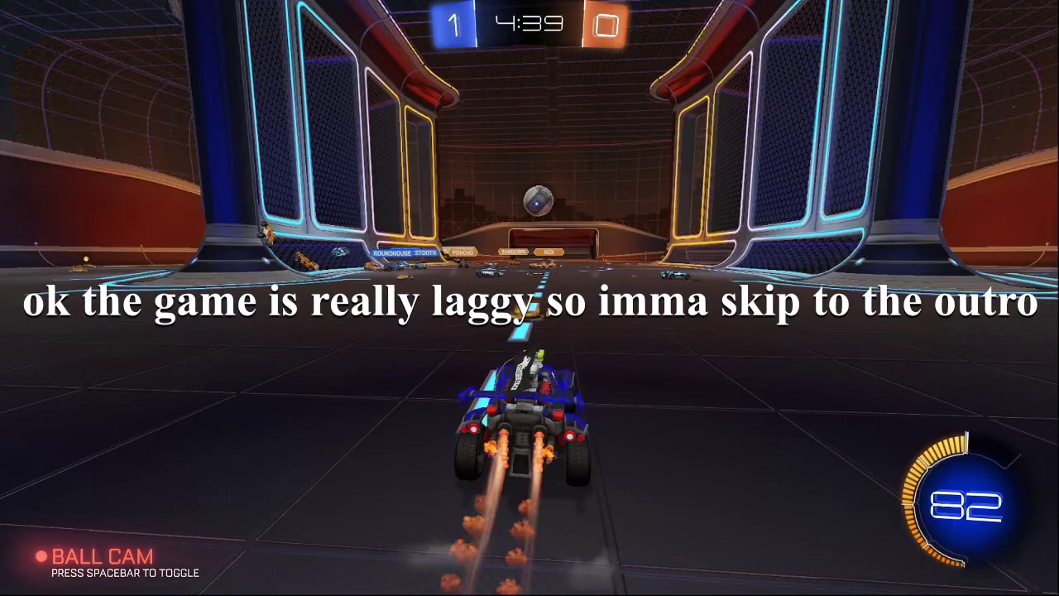
pyautogui.press('d')
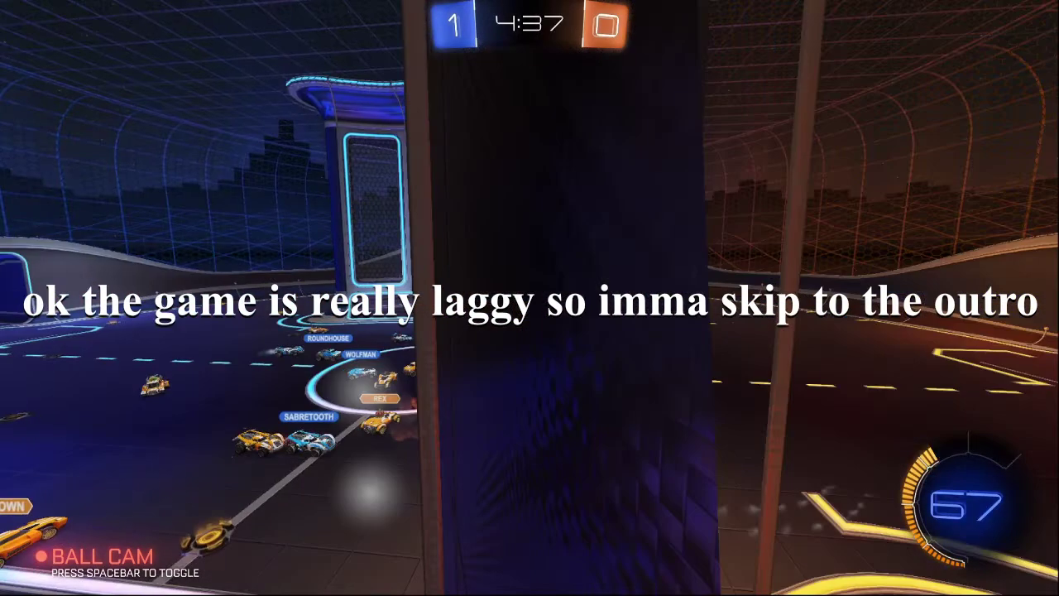
pyautogui.press('a')
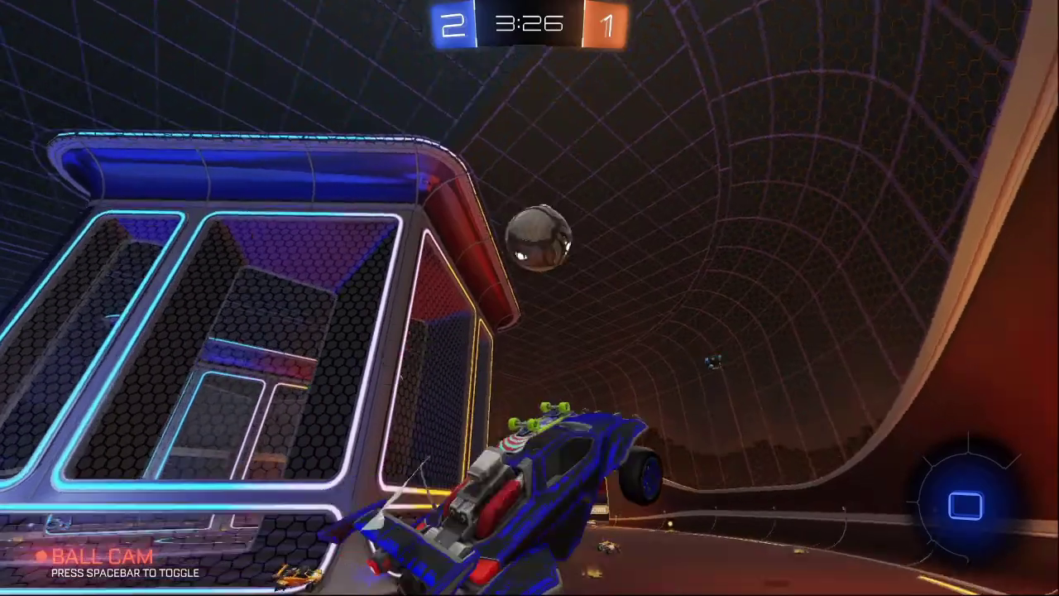
pyautogui.press('w')
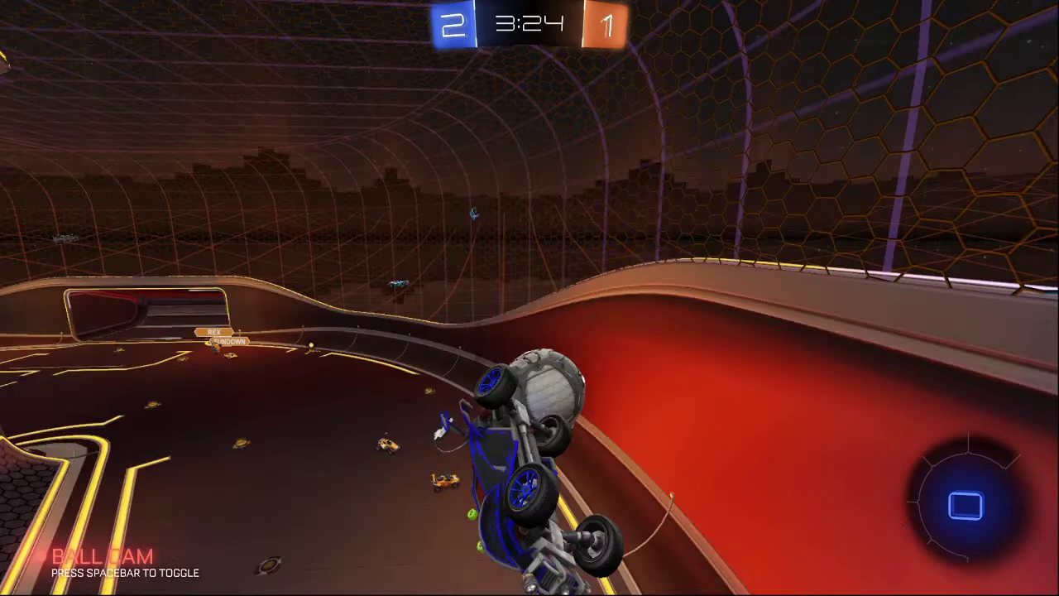
pyautogui.press('w')
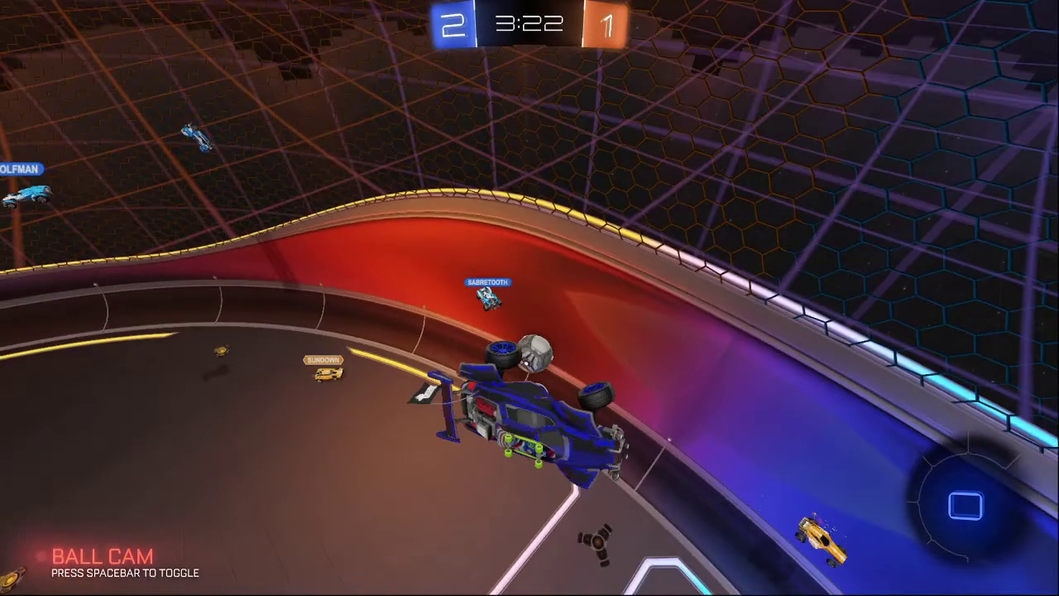
pyautogui.press('w')
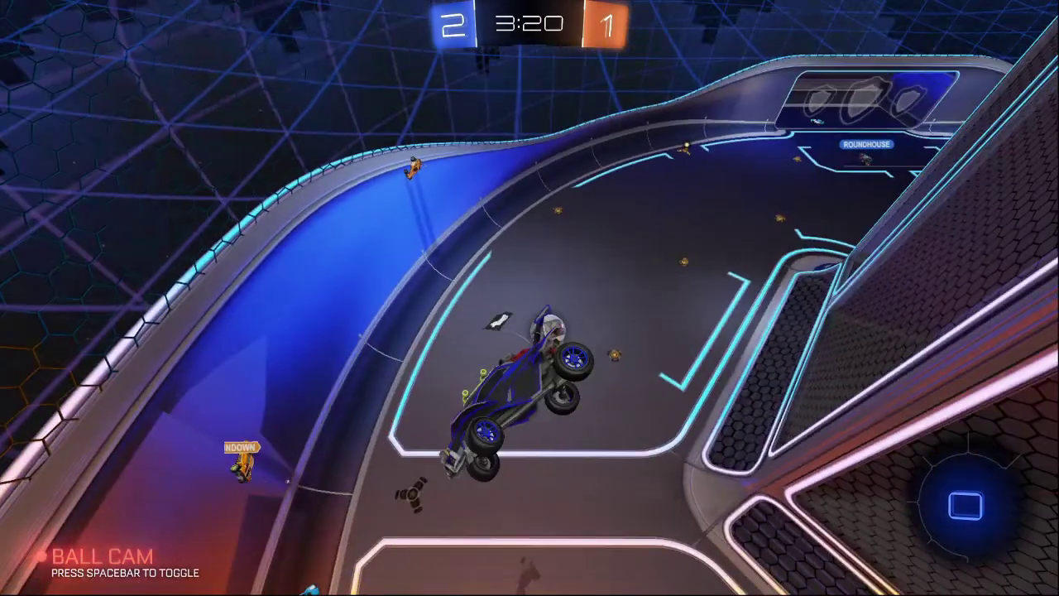
pyautogui.press('w')
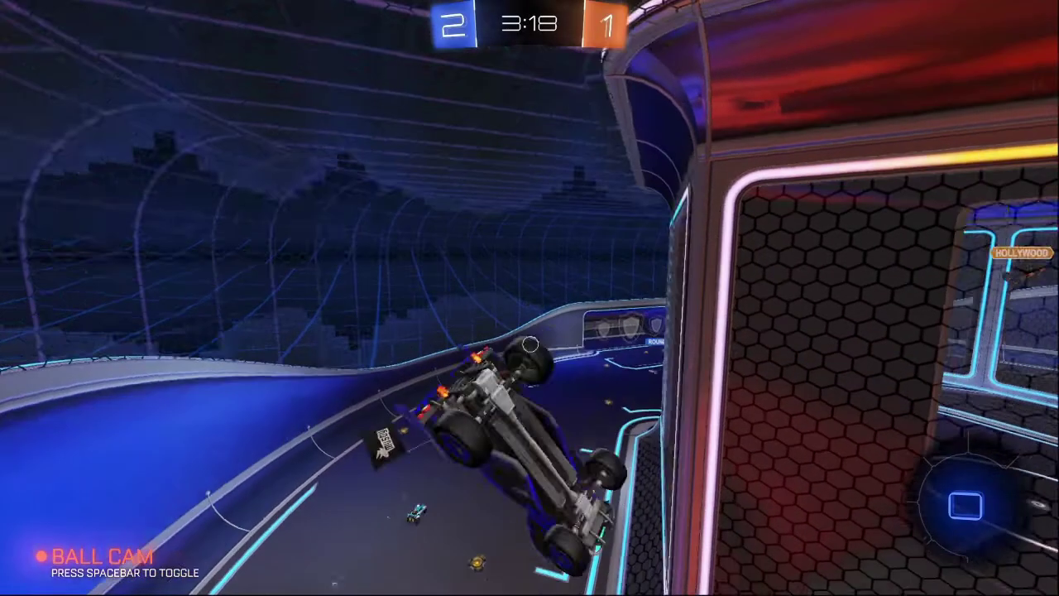
pyautogui.press('w')
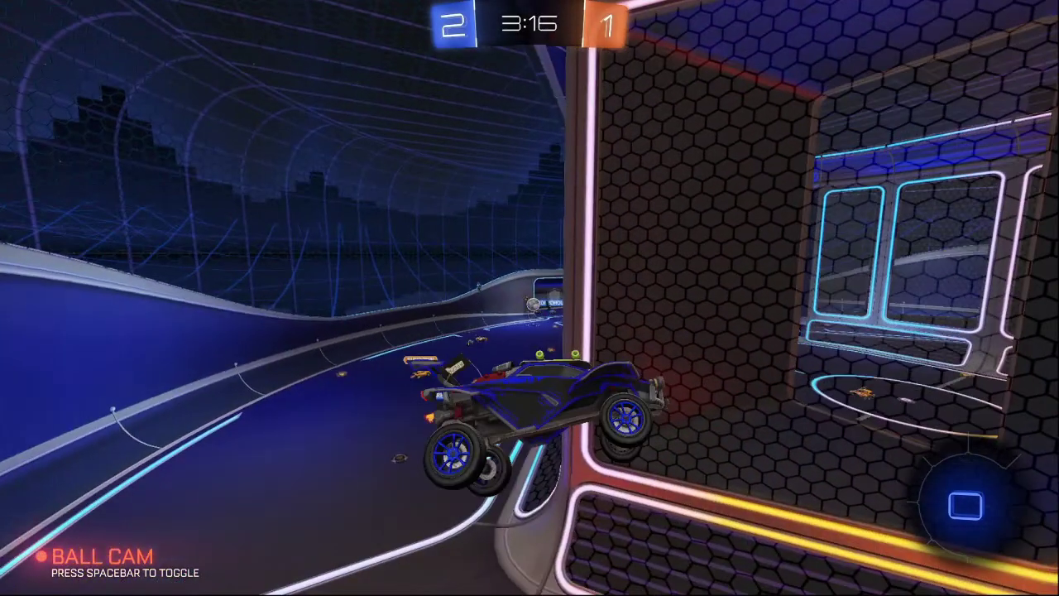